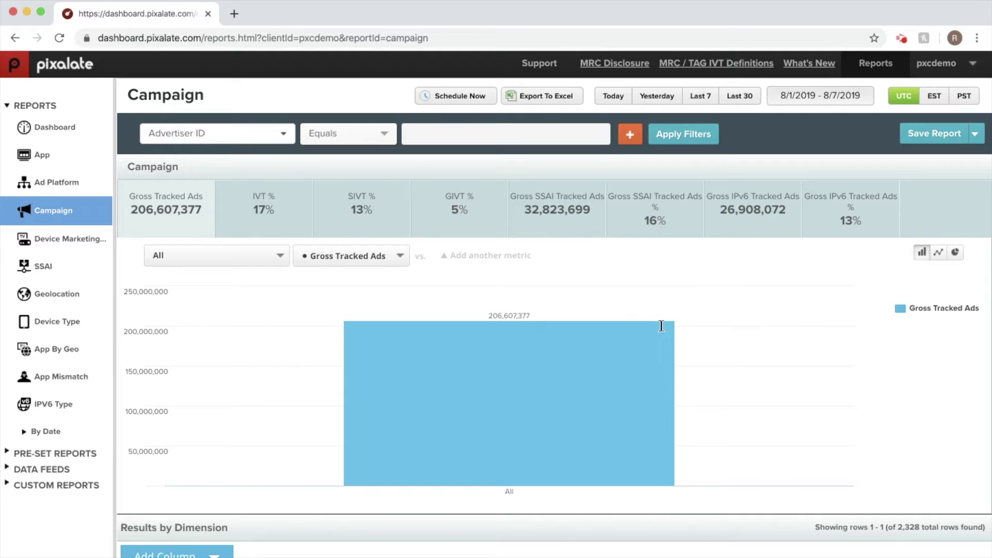
Look over the Campaign report's summary metrics, Gross Tracked Ads chart and Results by Dimension table
{"action": "scroll", "coordinate": [660, 328], "scroll_direction": "down", "scroll_amount": 3}
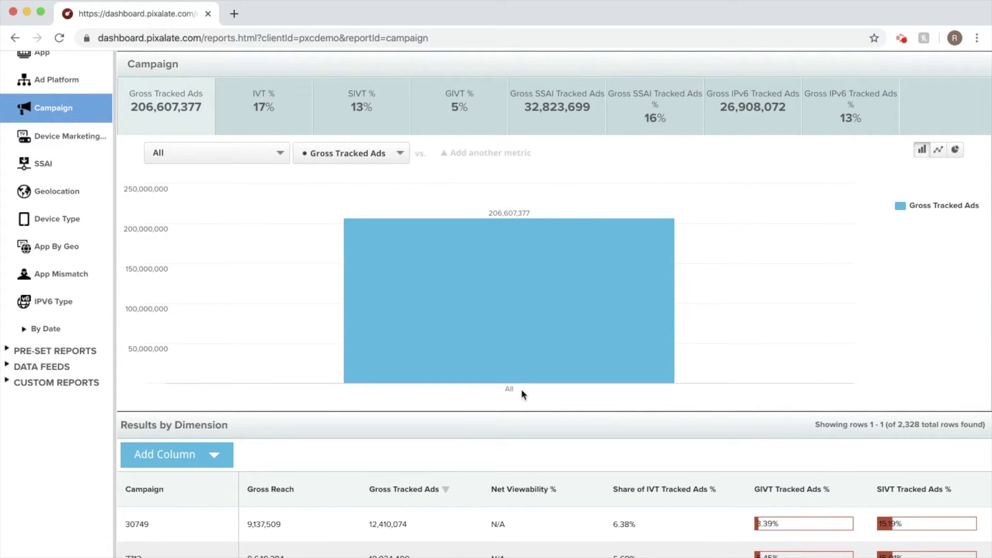
{"action": "scroll", "coordinate": [522, 390], "scroll_direction": "up", "scroll_amount": 2}
{"action": "scroll", "coordinate": [521, 388], "scroll_direction": "down", "scroll_amount": 1}
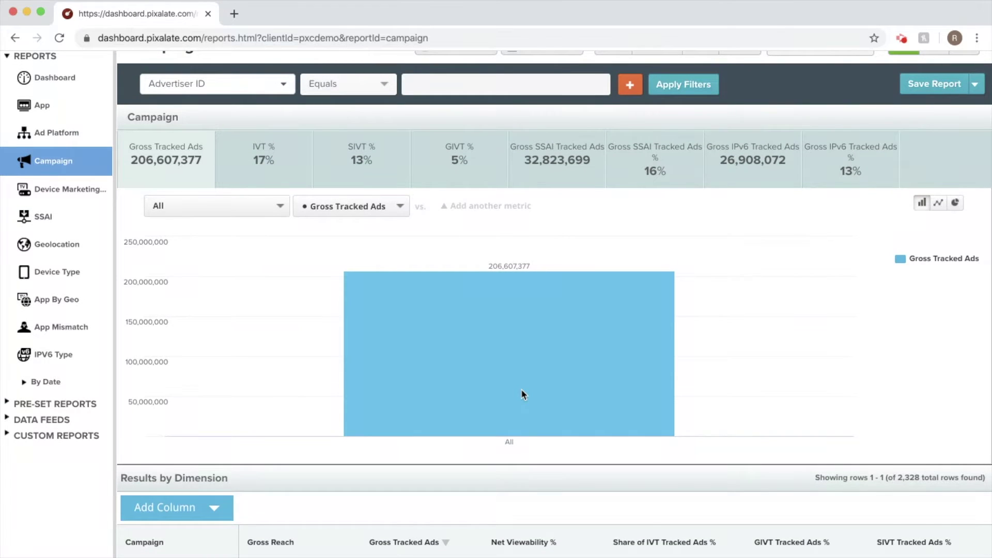
{"action": "scroll", "coordinate": [521, 388], "scroll_direction": "down", "scroll_amount": 1}
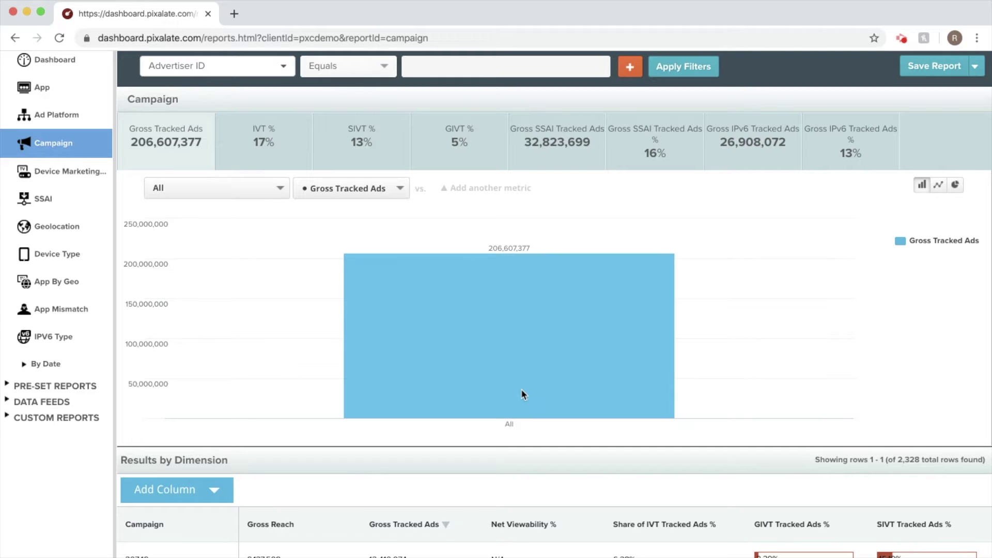
{"action": "scroll", "coordinate": [468, 397], "scroll_direction": "down", "scroll_amount": 3}
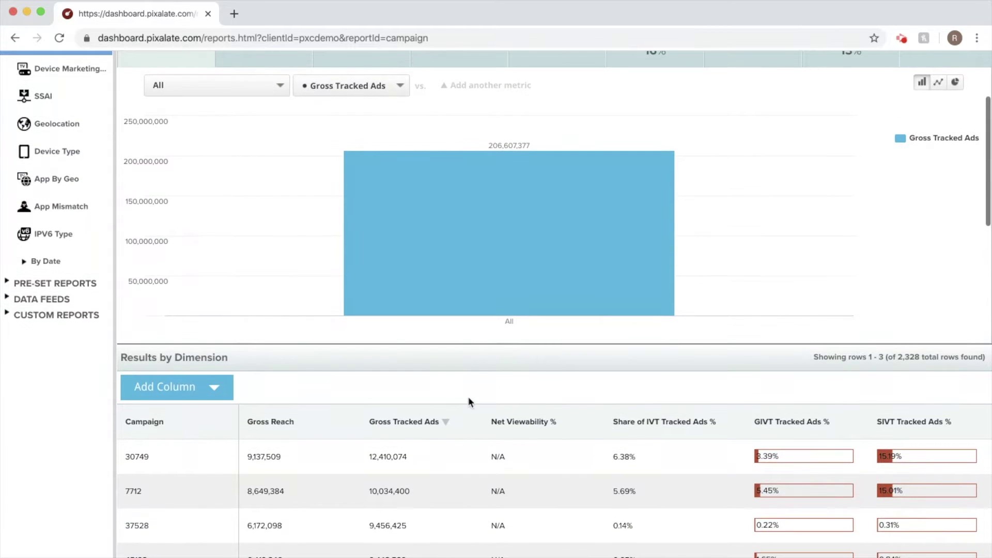
{"action": "scroll", "coordinate": [272, 422], "scroll_direction": "up", "scroll_amount": 2}
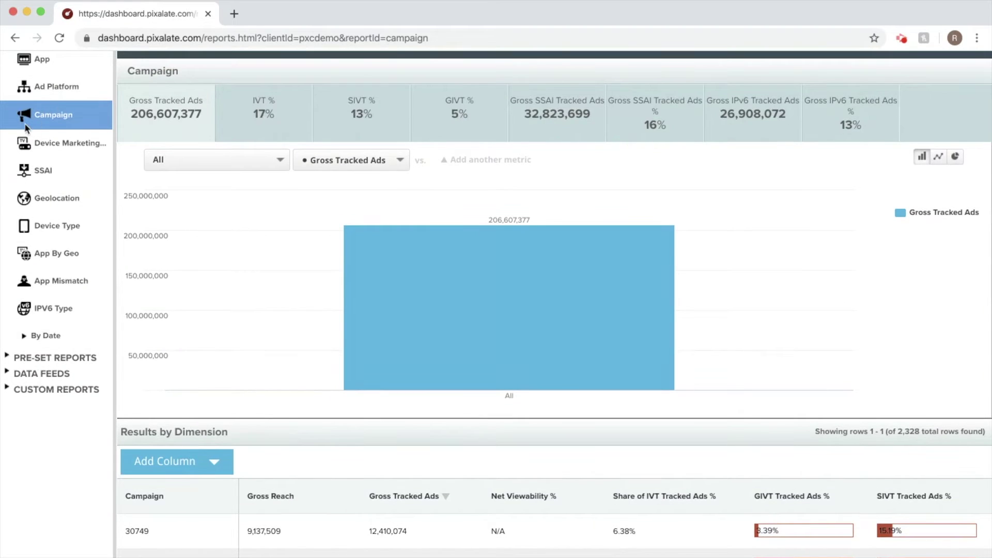
{"action": "scroll", "coordinate": [23, 123], "scroll_direction": "up", "scroll_amount": 1}
{"action": "scroll", "coordinate": [279, 294], "scroll_direction": "down", "scroll_amount": 5}
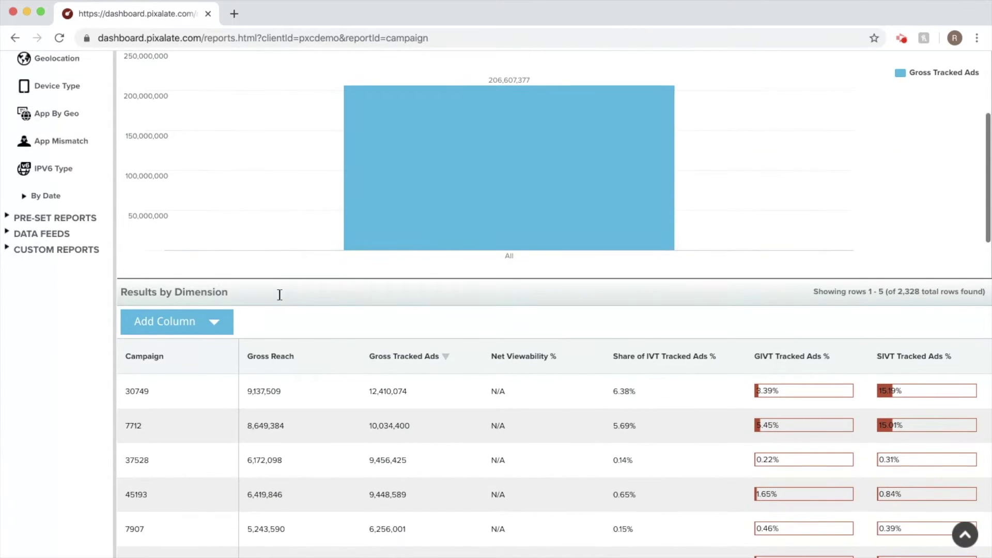
Remove Net Viewability %, Share of IVT Tracked Ads %, GIVT Tracked Ads % and SIVT Tracked Ads % from the results table's selected metrics
{"action": "left_click", "coordinate": [216, 324]}
{"action": "scroll", "coordinate": [589, 348], "scroll_direction": "down", "scroll_amount": 5}
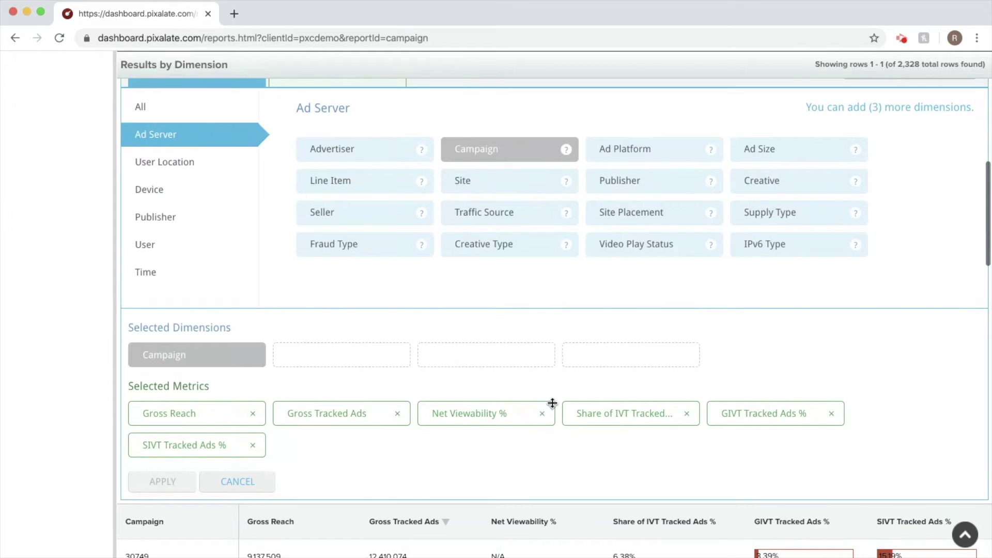
{"action": "left_click", "coordinate": [542, 413]}
{"action": "left_click", "coordinate": [541, 413]}
{"action": "left_click", "coordinate": [541, 413]}
{"action": "left_click", "coordinate": [541, 413]}
Add the metrics SSAI Tracked Ads, SSAI Tracked Ads % and SSAI Transparent Tracked Ads, and apply the column selection
{"action": "scroll", "coordinate": [842, 163], "scroll_direction": "up", "scroll_amount": 2}
{"action": "left_click", "coordinate": [885, 184]}
{"action": "type", "text": "SSAI"}
{"action": "left_click", "coordinate": [362, 276]}
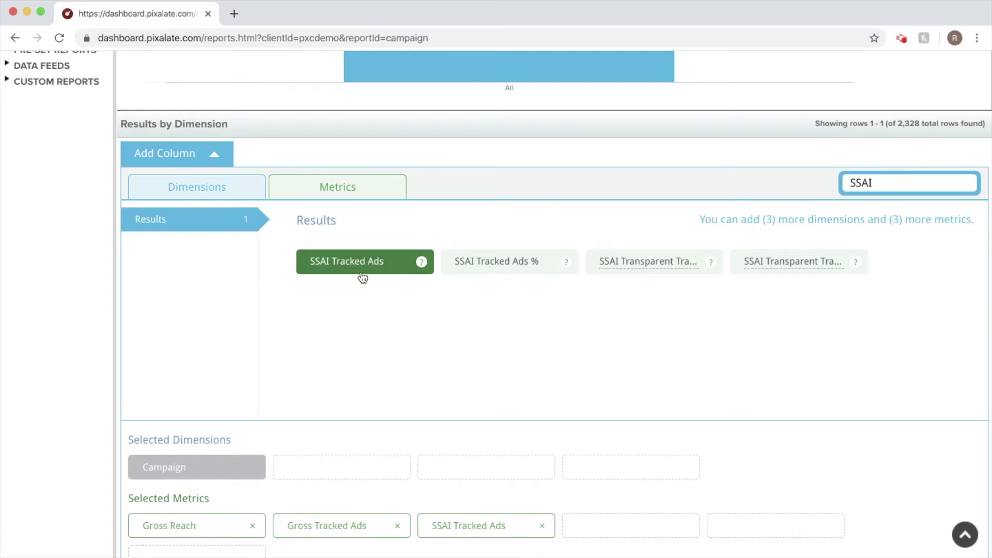
{"action": "left_click", "coordinate": [507, 262]}
{"action": "left_click", "coordinate": [636, 261]}
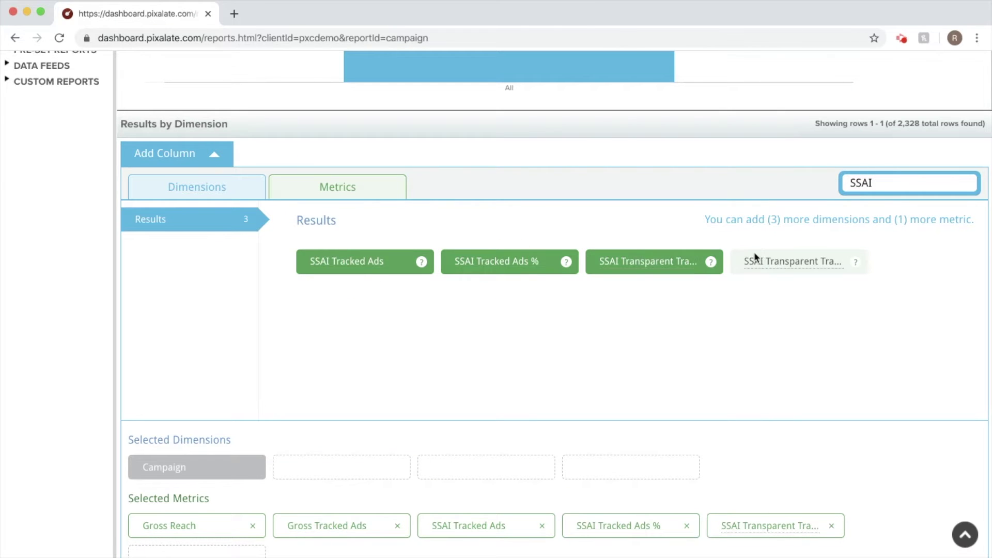
{"action": "scroll", "coordinate": [445, 380], "scroll_direction": "down", "scroll_amount": 4}
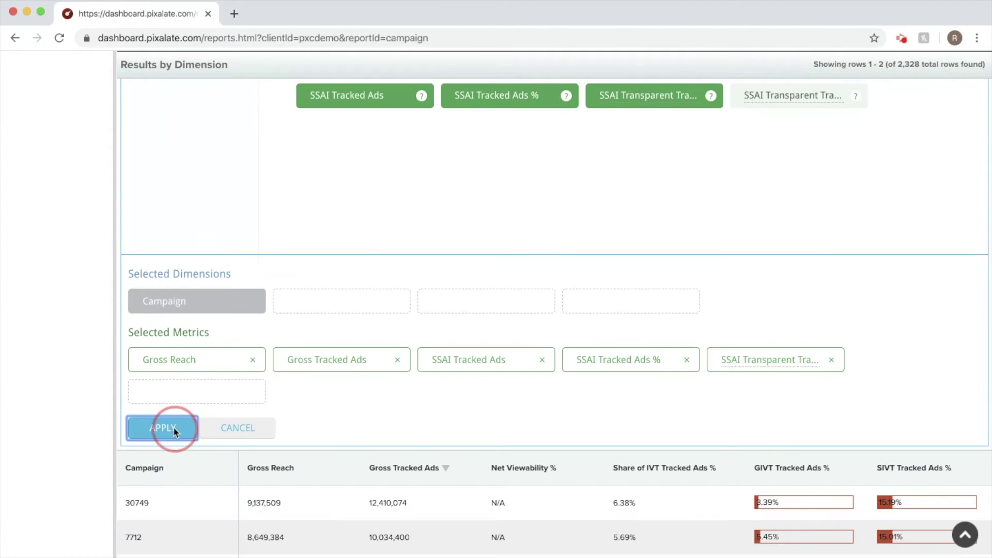
{"action": "left_click", "coordinate": [163, 427]}
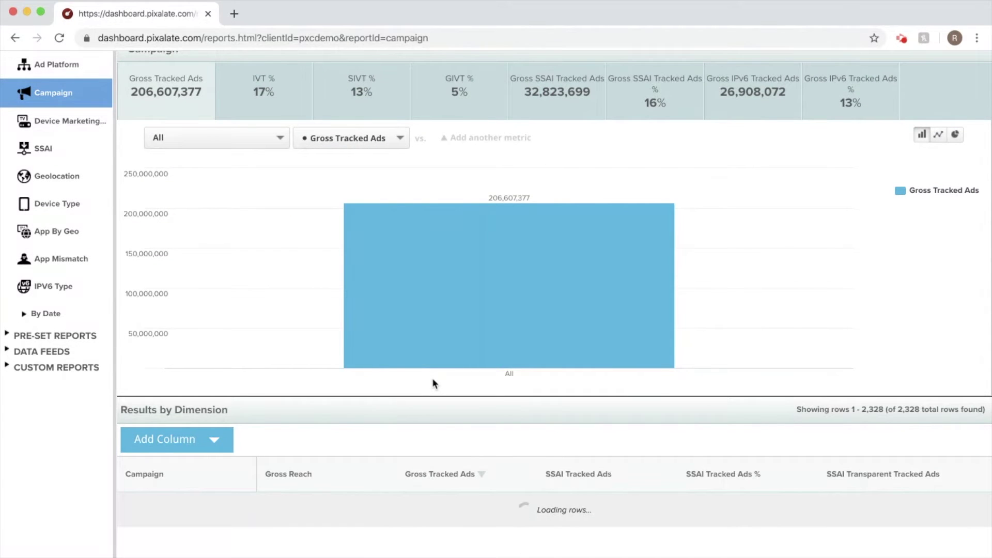
Filter the report to Campaign ID equals 30749, the first campaign in the results table
{"action": "scroll", "coordinate": [433, 383], "scroll_direction": "up", "scroll_amount": 1}
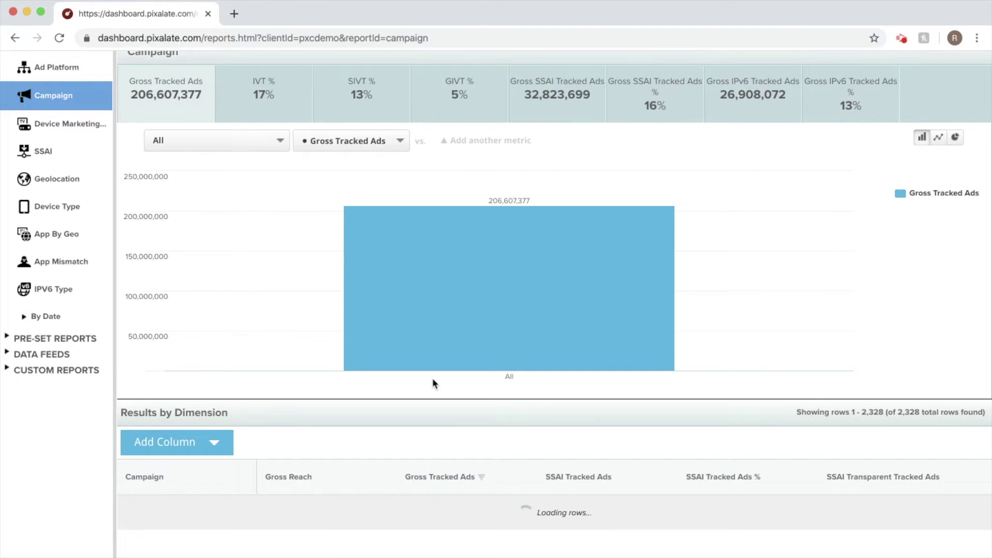
{"action": "scroll", "coordinate": [432, 377], "scroll_direction": "down", "scroll_amount": 6}
{"action": "scroll", "coordinate": [433, 379], "scroll_direction": "up", "scroll_amount": 4}
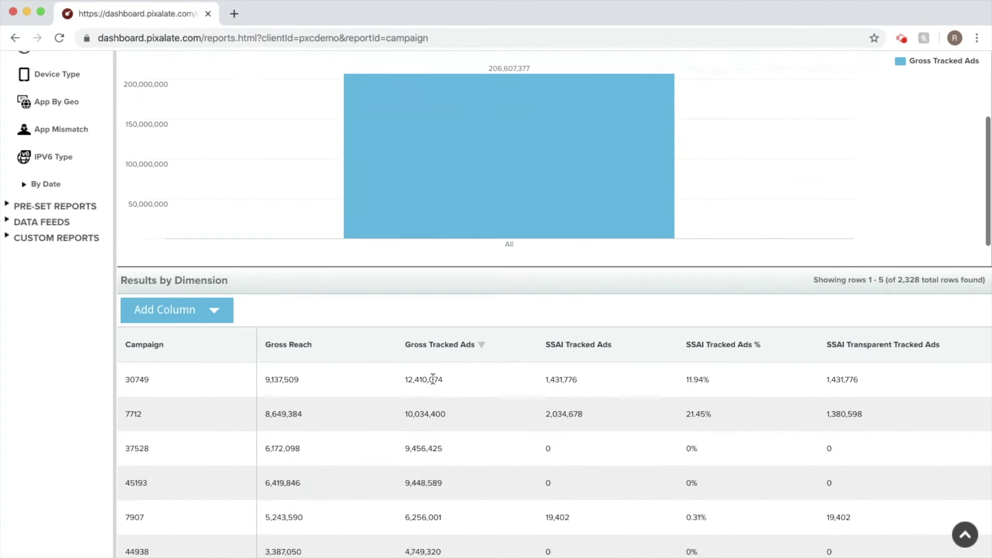
{"action": "scroll", "coordinate": [432, 377], "scroll_direction": "up", "scroll_amount": 1}
{"action": "double_click", "coordinate": [136, 408]}
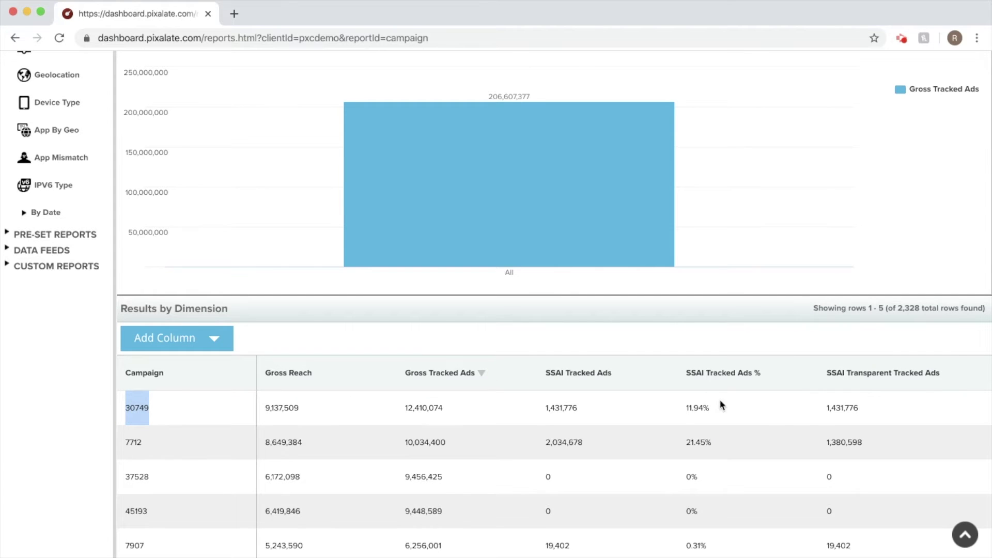
{"action": "scroll", "coordinate": [720, 401], "scroll_direction": "up", "scroll_amount": 4}
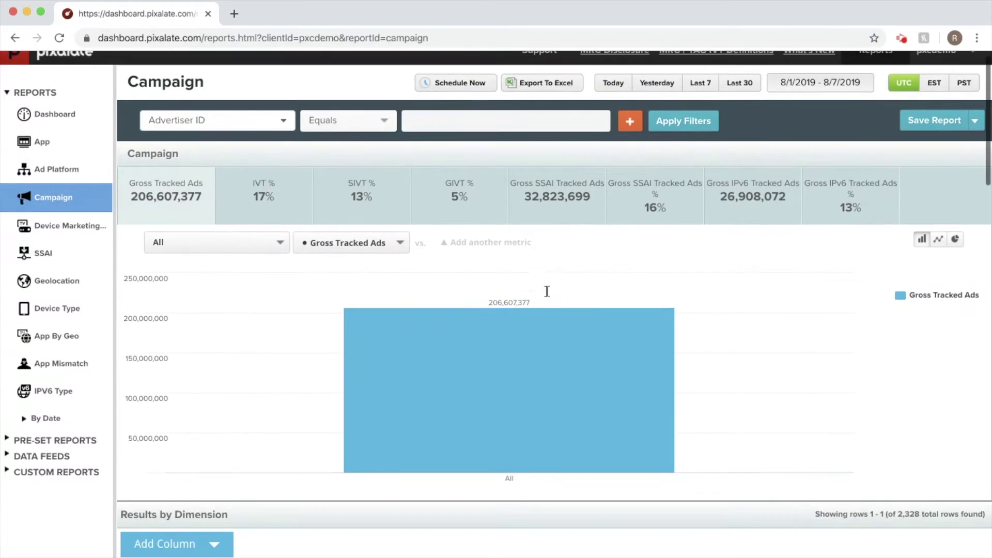
{"action": "left_click", "coordinate": [257, 122]}
{"action": "type", "text": "campa"}
{"action": "left_click", "coordinate": [343, 169]}
{"action": "left_click", "coordinate": [467, 119]}
{"action": "type", "text": "30749"}
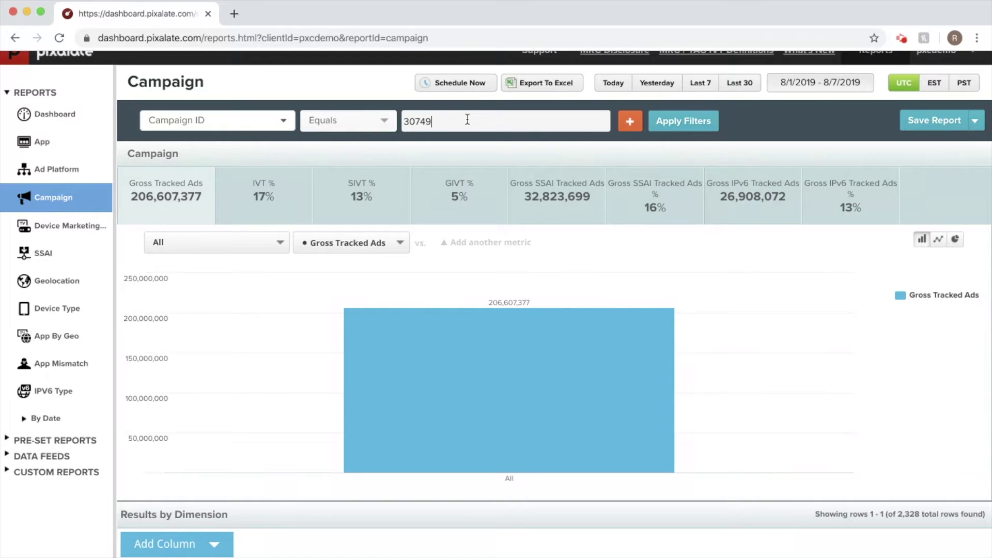
{"action": "key", "text": "Return"}
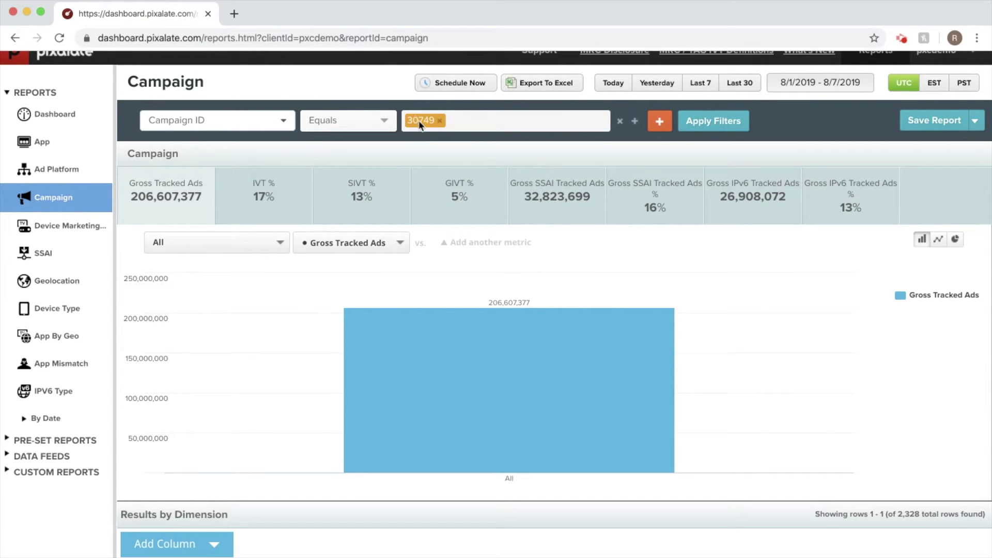
{"action": "left_click", "coordinate": [735, 122]}
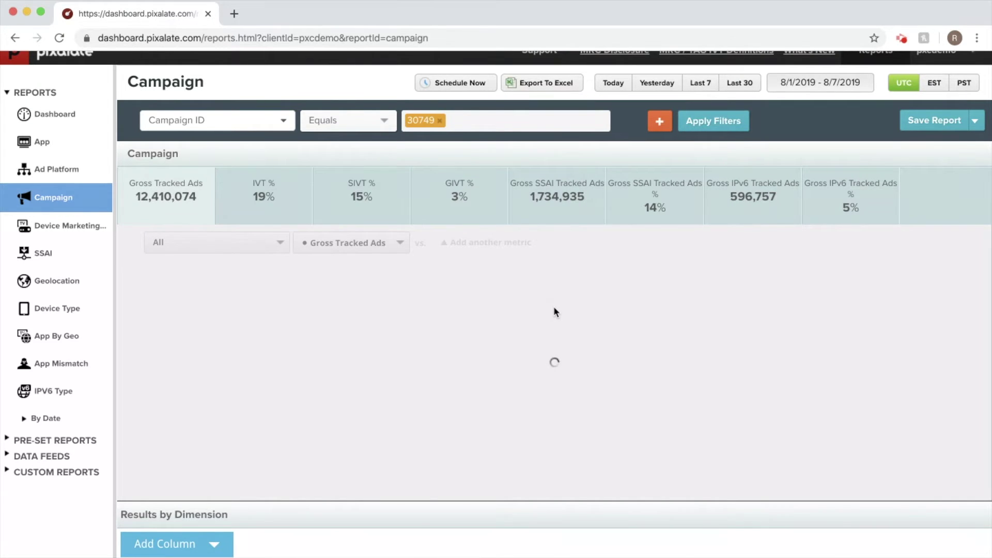
Add the SSAI Transparent Tracked Ads % metric to the filtered results table and apply it
{"action": "scroll", "coordinate": [554, 312], "scroll_direction": "down", "scroll_amount": 3}
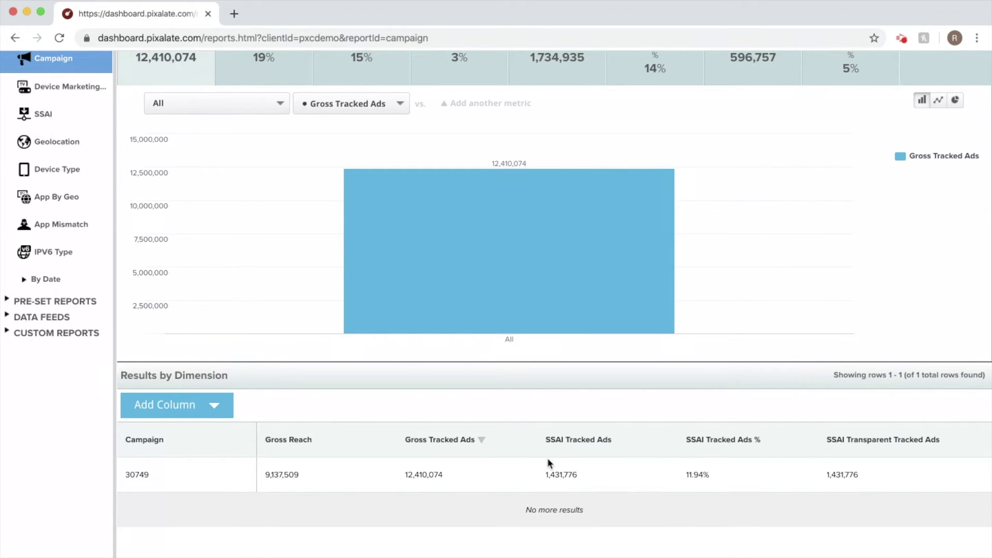
{"action": "left_click", "coordinate": [212, 405]}
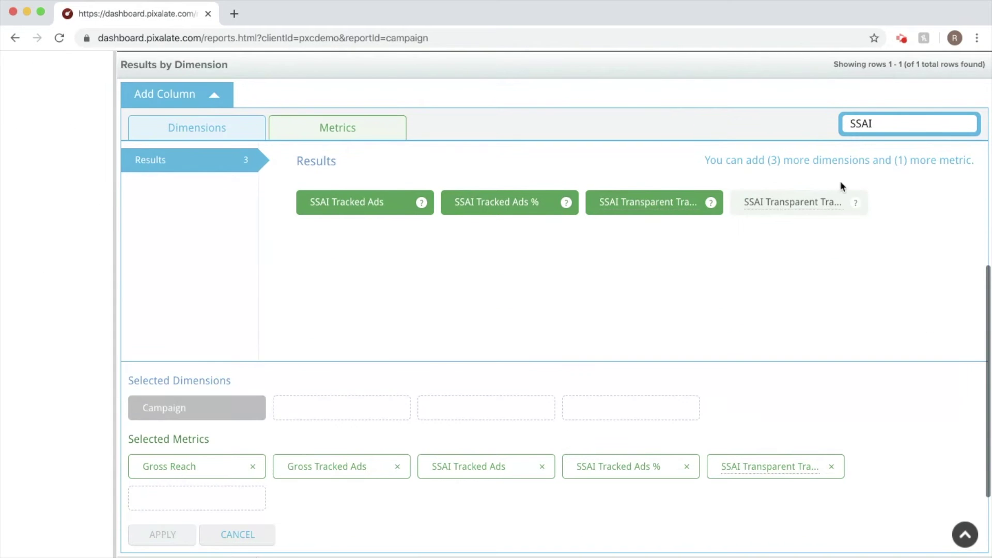
{"action": "left_click", "coordinate": [791, 202]}
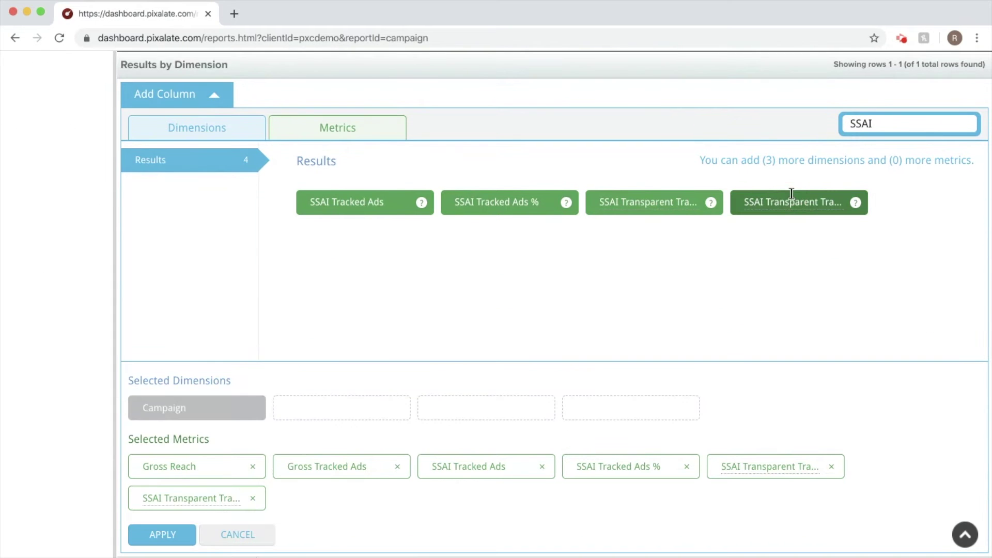
{"action": "left_click", "coordinate": [162, 534]}
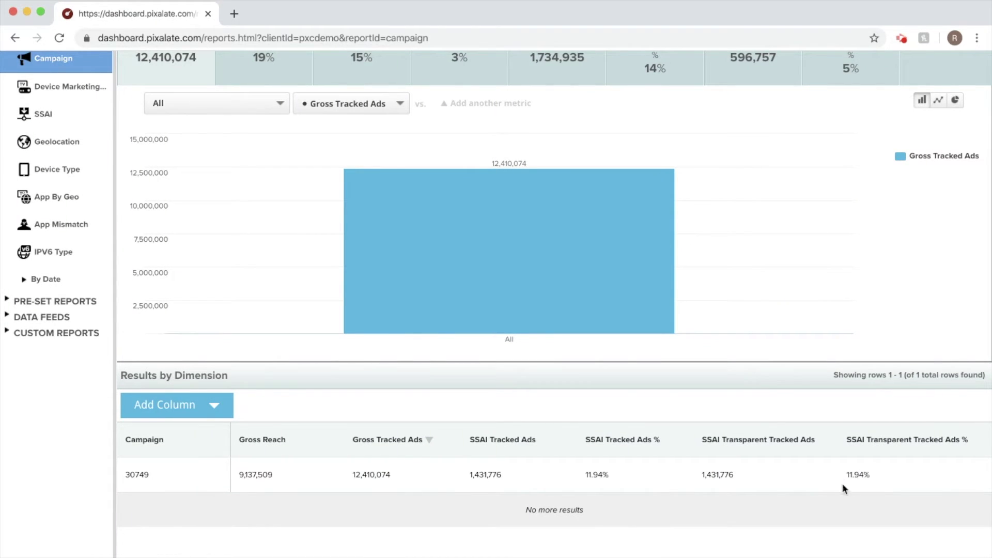
Search the available columns for "fraud" and add Fraud Type as a second dimension beside Campaign
{"action": "mouse_move", "coordinate": [451, 439]}
{"action": "scroll", "coordinate": [388, 500], "scroll_direction": "up", "scroll_amount": 1}
{"action": "scroll", "coordinate": [241, 411], "scroll_direction": "down", "scroll_amount": 1}
{"action": "left_click", "coordinate": [214, 411]}
{"action": "scroll", "coordinate": [213, 410], "scroll_direction": "down", "scroll_amount": 3}
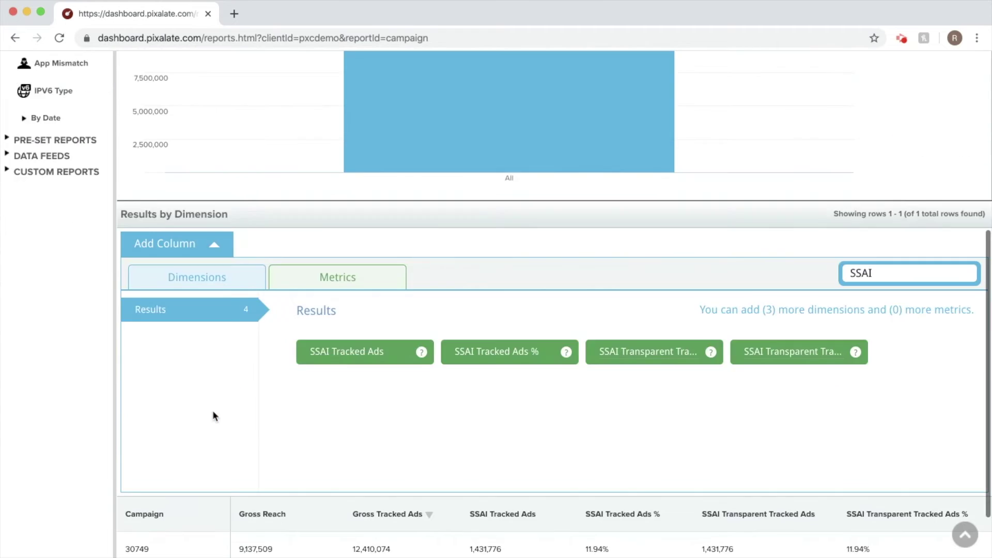
{"action": "scroll", "coordinate": [212, 412], "scroll_direction": "down", "scroll_amount": 3}
{"action": "left_click", "coordinate": [204, 128]}
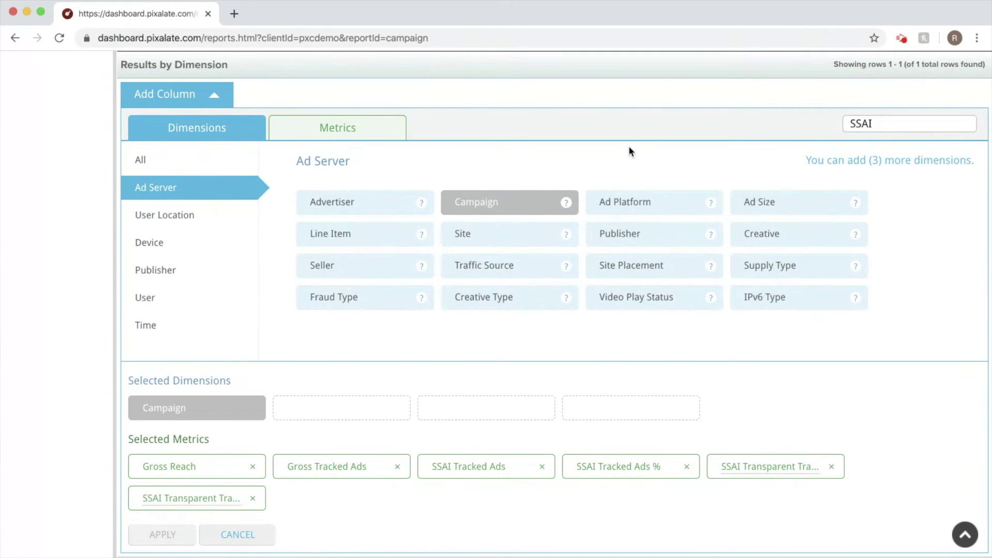
{"action": "left_click", "coordinate": [915, 127]}
{"action": "double_click", "coordinate": [915, 127]}
{"action": "type", "text": "fraud"}
{"action": "left_click", "coordinate": [335, 204]}
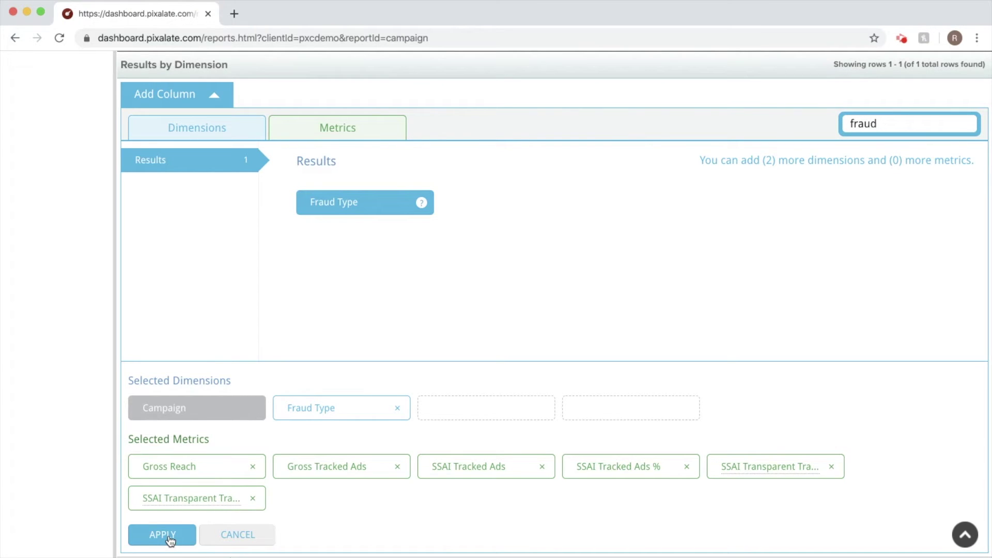
Replace the Gross Reach metric with Share of Gross Tracked Ads % and apply the column selection
{"action": "left_click", "coordinate": [252, 466]}
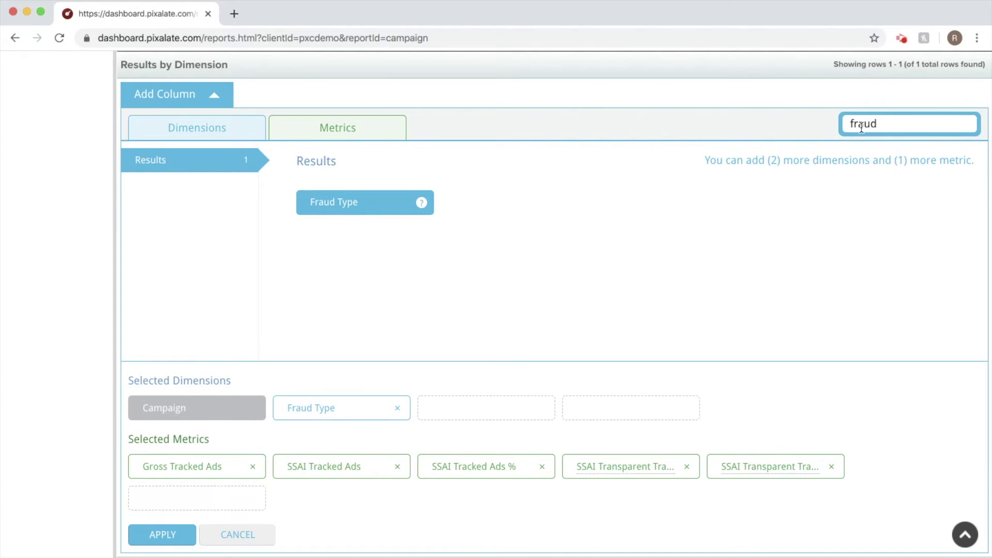
{"action": "double_click", "coordinate": [862, 126]}
{"action": "type", "text": "SP"}
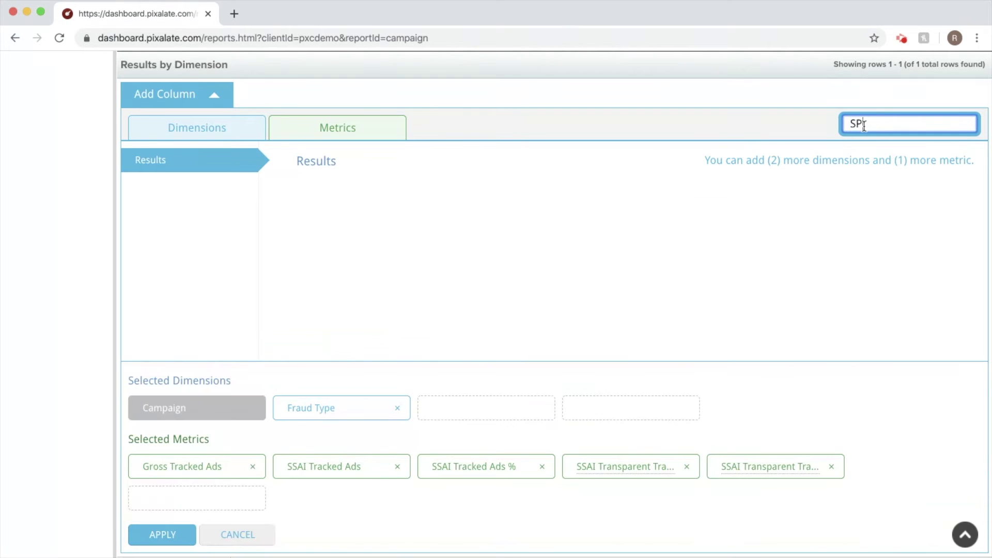
{"action": "type", "text": "OV"}
{"action": "key", "text": "BackSpace"}
{"action": "type", "text": "hare"}
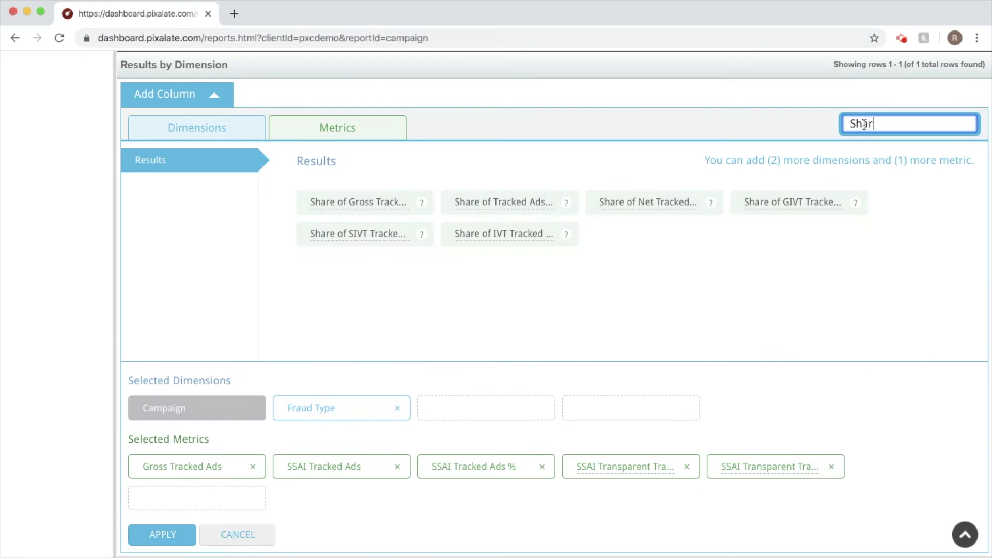
{"action": "left_click", "coordinate": [326, 202]}
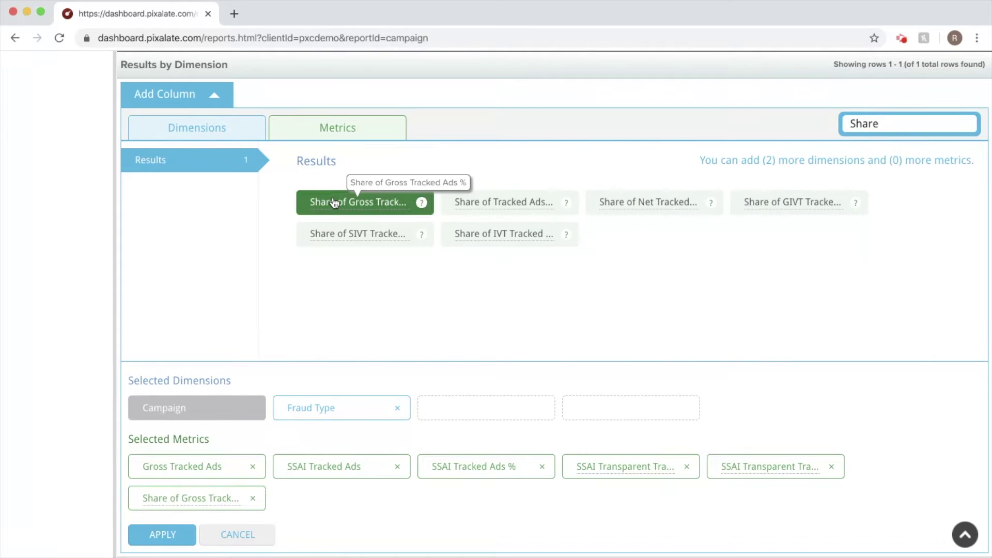
{"action": "left_click", "coordinate": [364, 199]}
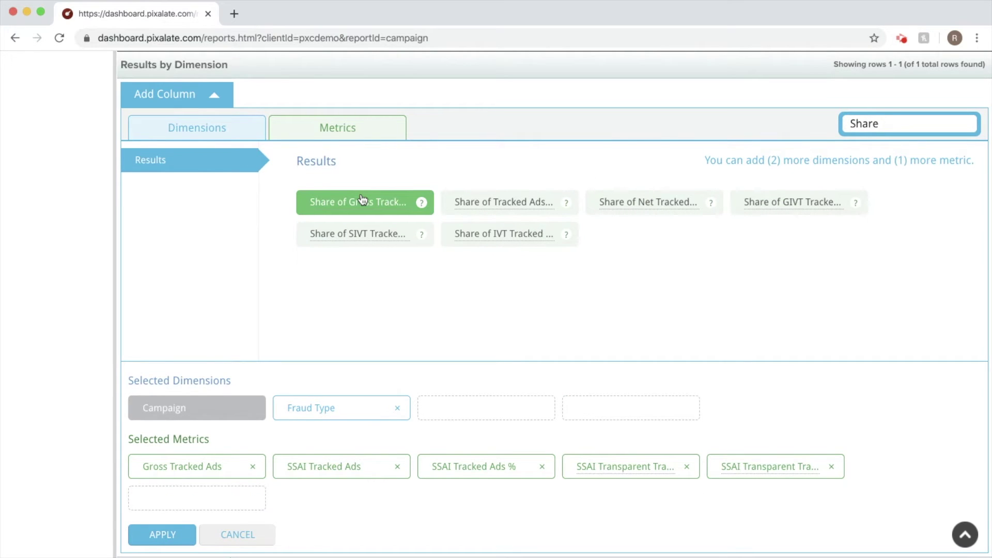
{"action": "left_click", "coordinate": [362, 199]}
{"action": "left_click", "coordinate": [161, 533]}
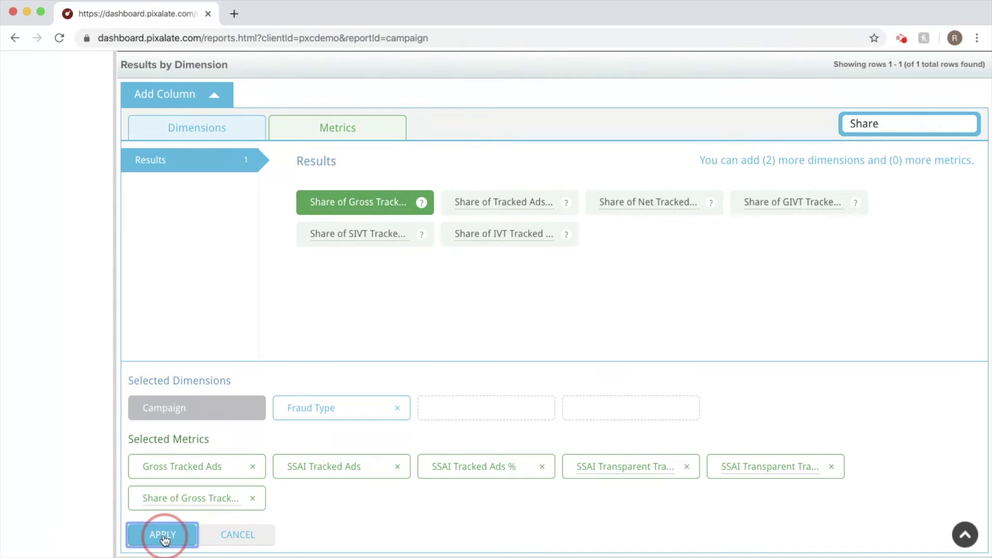
Examine the campaign's results by fraud type, including the SSAI metrics and share of gross tracked ads
{"action": "scroll", "coordinate": [355, 437], "scroll_direction": "up", "scroll_amount": 1}
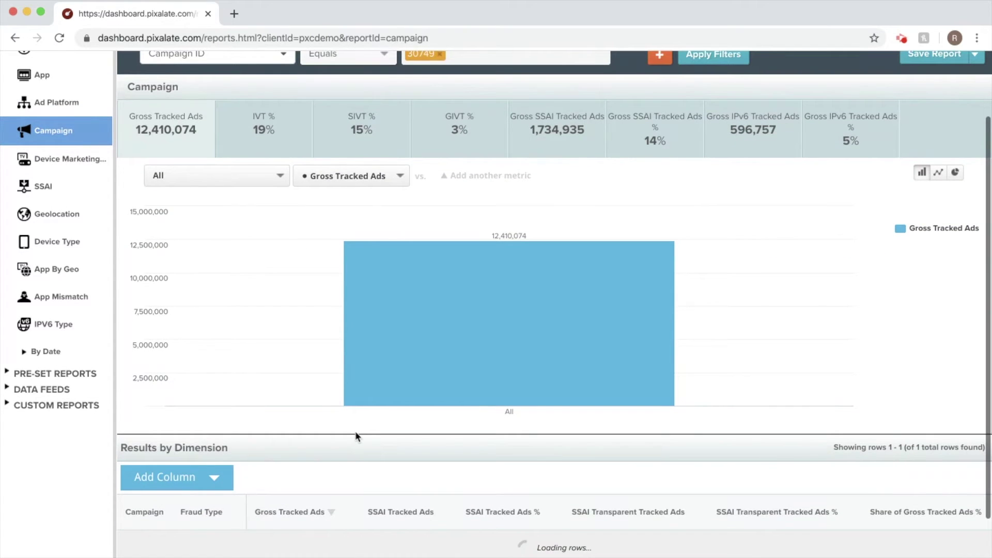
{"action": "scroll", "coordinate": [357, 437], "scroll_direction": "down", "scroll_amount": 2}
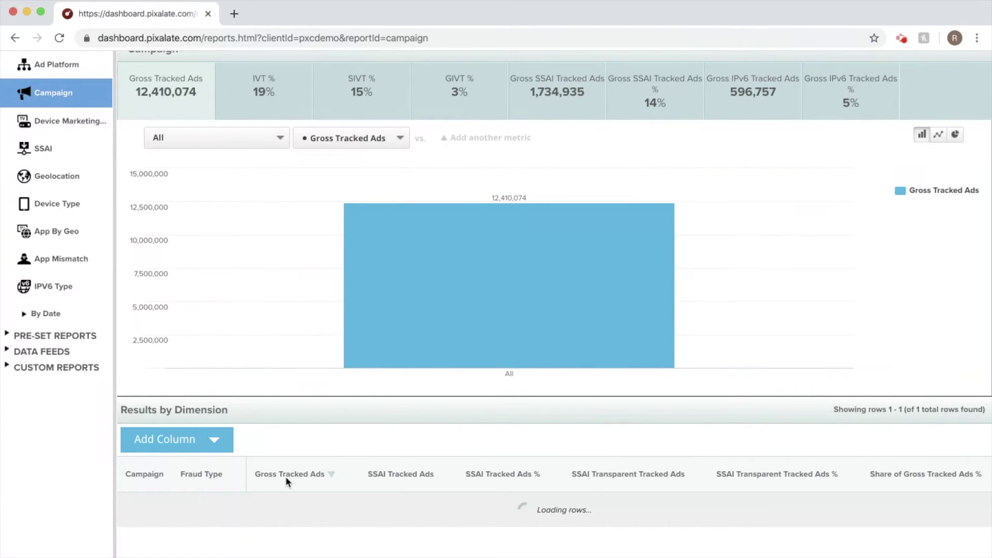
{"action": "scroll", "coordinate": [368, 468], "scroll_direction": "down", "scroll_amount": 7}
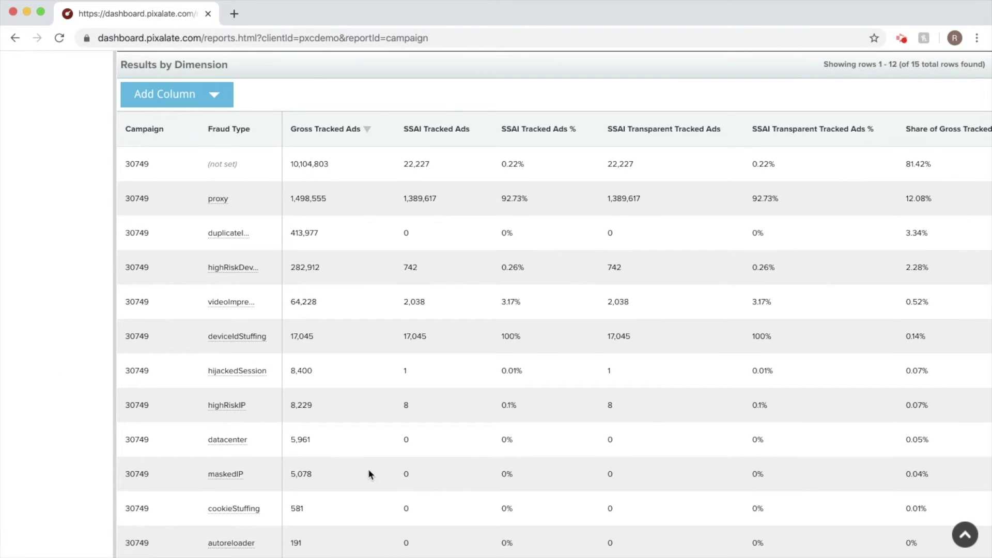
{"action": "scroll", "coordinate": [368, 469], "scroll_direction": "up", "scroll_amount": 1}
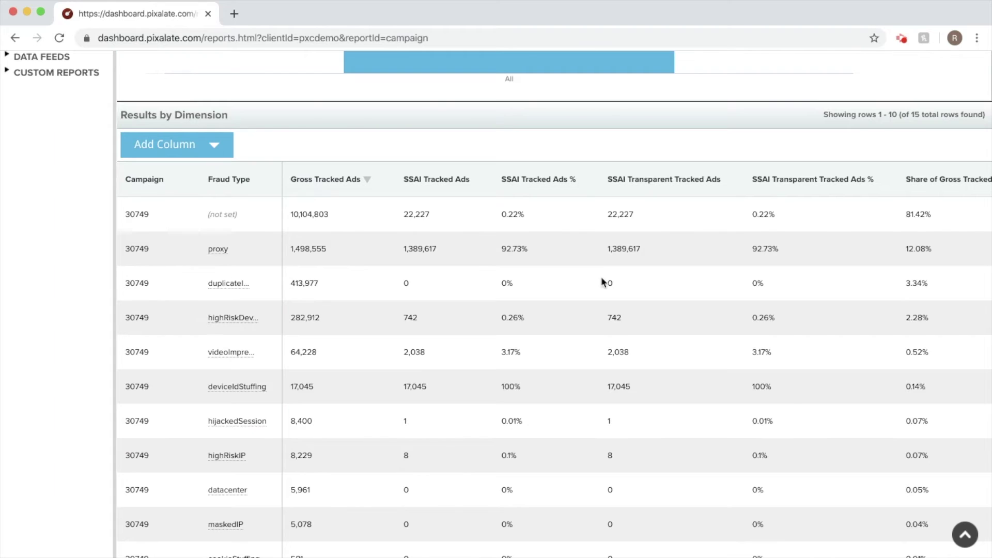
Examine the proxy fraud type's description and its SSAI Tracked Ads % value in the results table
{"action": "scroll", "coordinate": [600, 277], "scroll_direction": "right", "scroll_amount": 2}
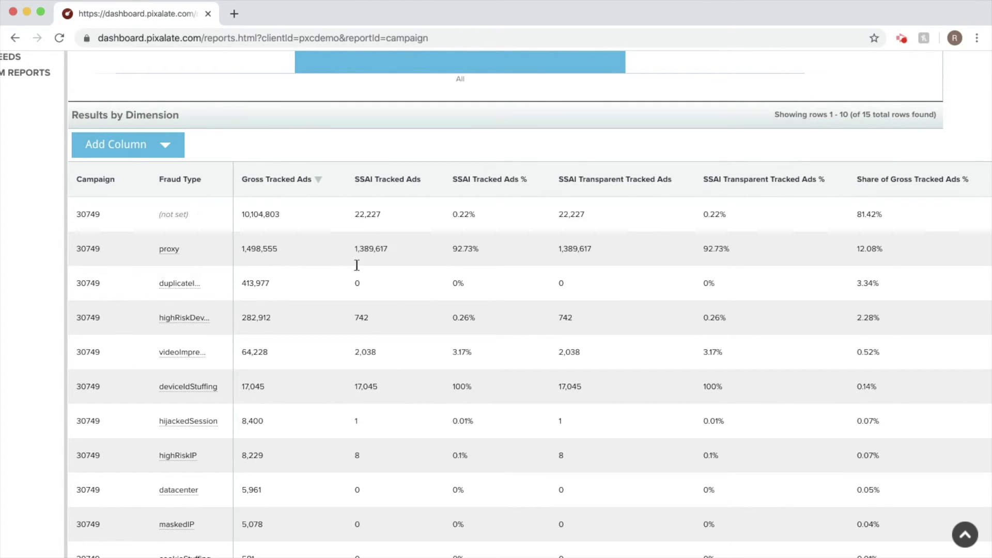
{"action": "mouse_move", "coordinate": [170, 249]}
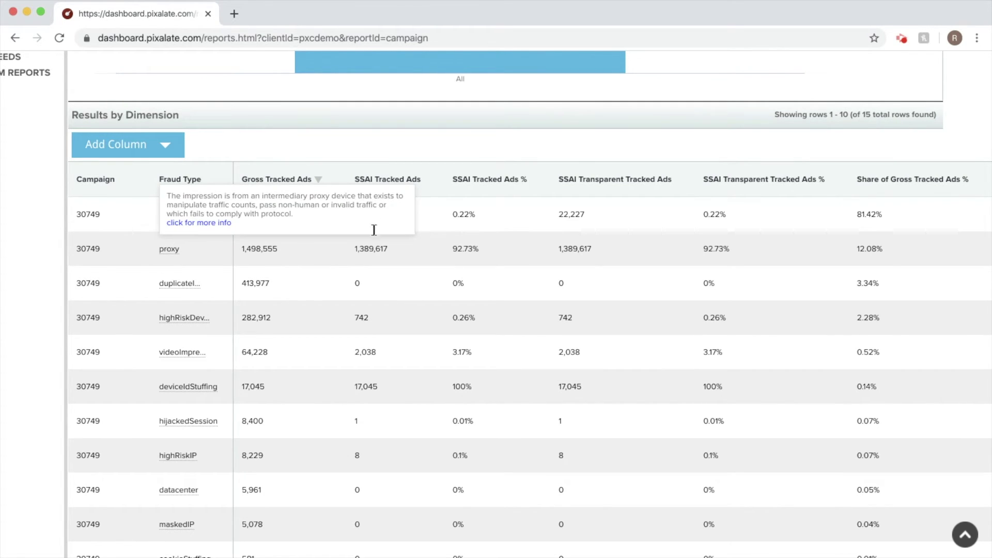
{"action": "left_click", "coordinate": [462, 252]}
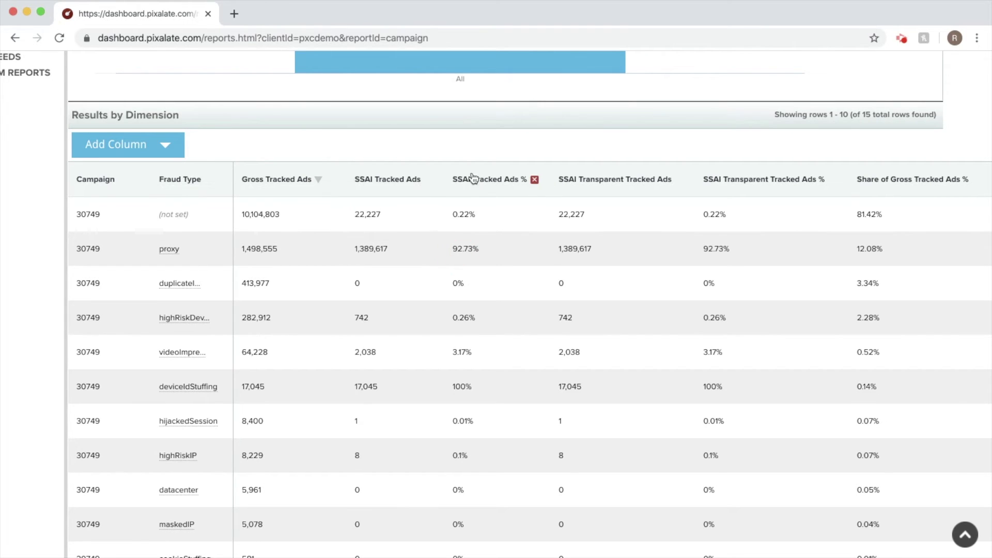
{"action": "triple_click", "coordinate": [454, 249]}
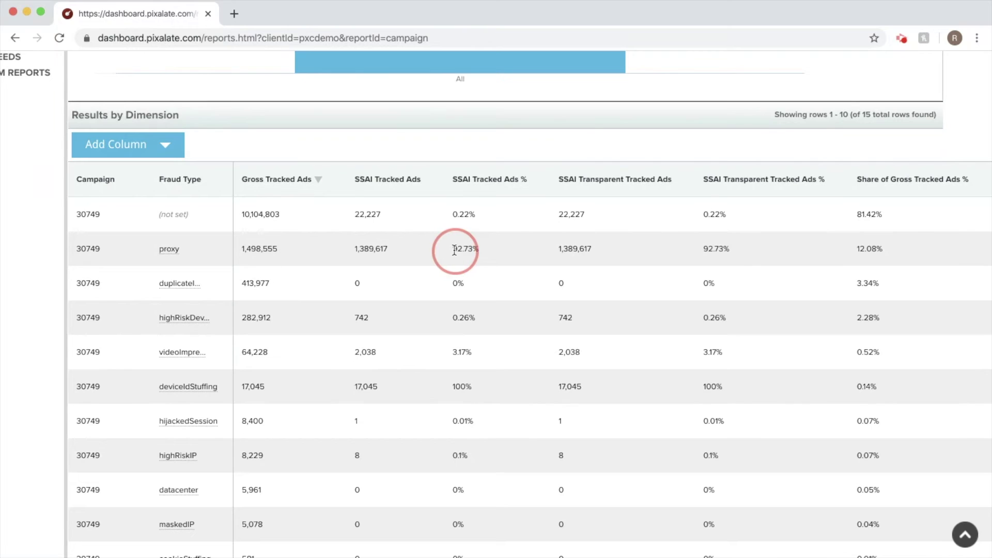
{"action": "mouse_move", "coordinate": [480, 182]}
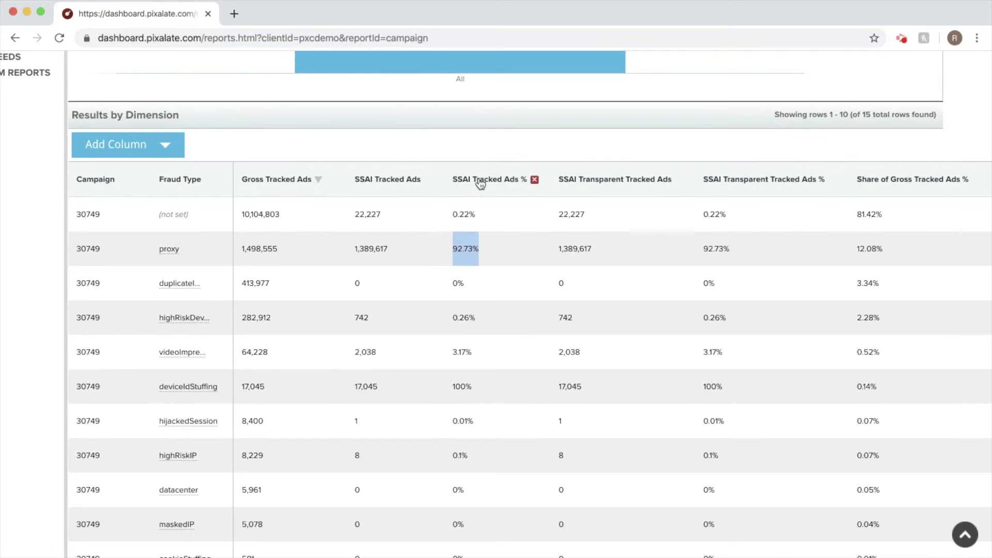
{"action": "left_click", "coordinate": [463, 246]}
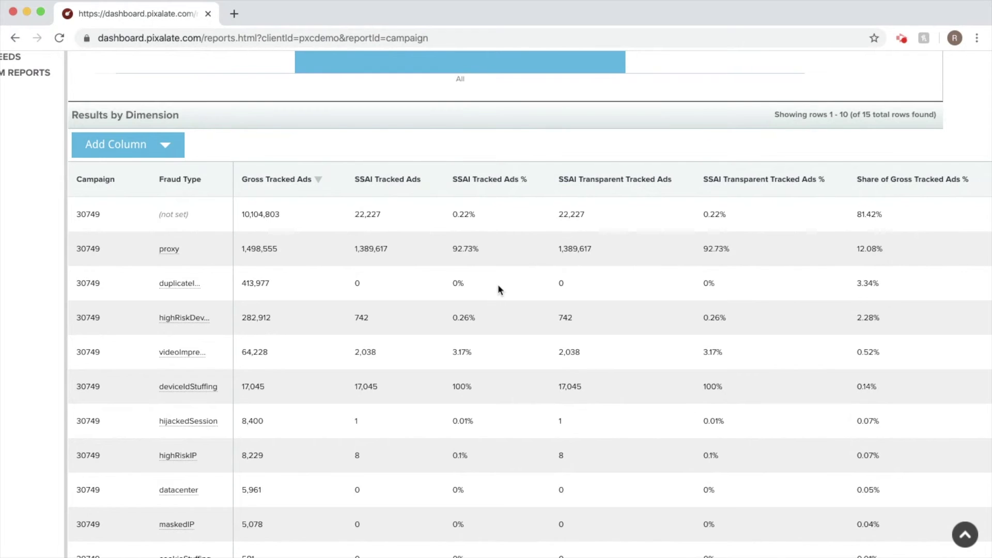
Review the campaign's overall summary metrics and chart against the proxy row in the results table
{"action": "scroll", "coordinate": [498, 284], "scroll_direction": "up", "scroll_amount": 10}
{"action": "scroll", "coordinate": [497, 288], "scroll_direction": "left", "scroll_amount": 2}
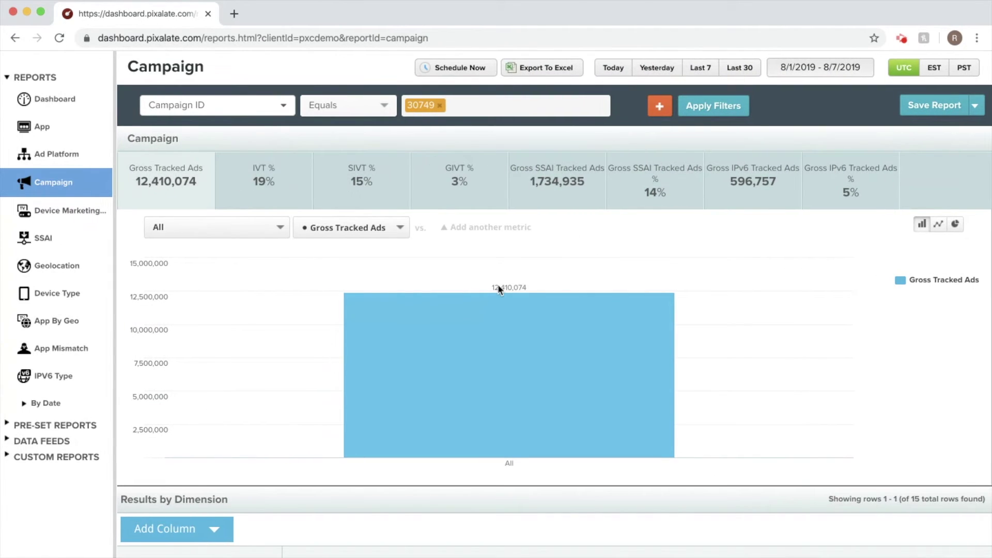
{"action": "scroll", "coordinate": [497, 288], "scroll_direction": "down", "scroll_amount": 1}
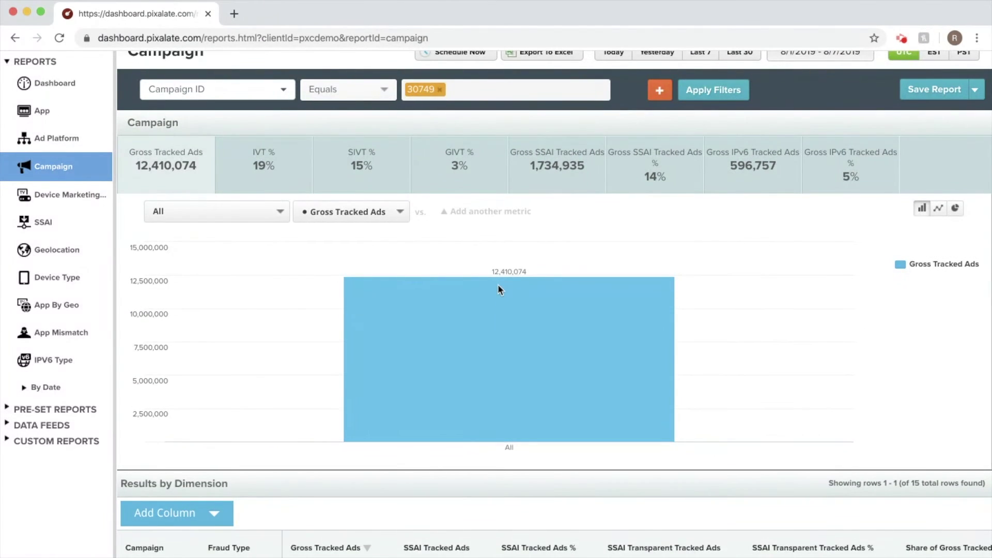
{"action": "scroll", "coordinate": [654, 527], "scroll_direction": "up", "scroll_amount": 3}
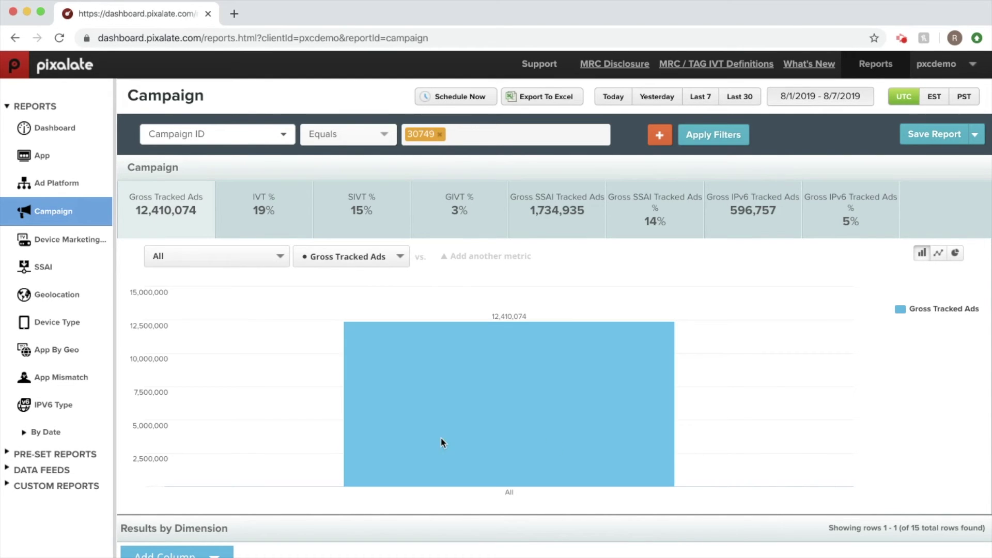
{"action": "scroll", "coordinate": [428, 430], "scroll_direction": "down", "scroll_amount": 5}
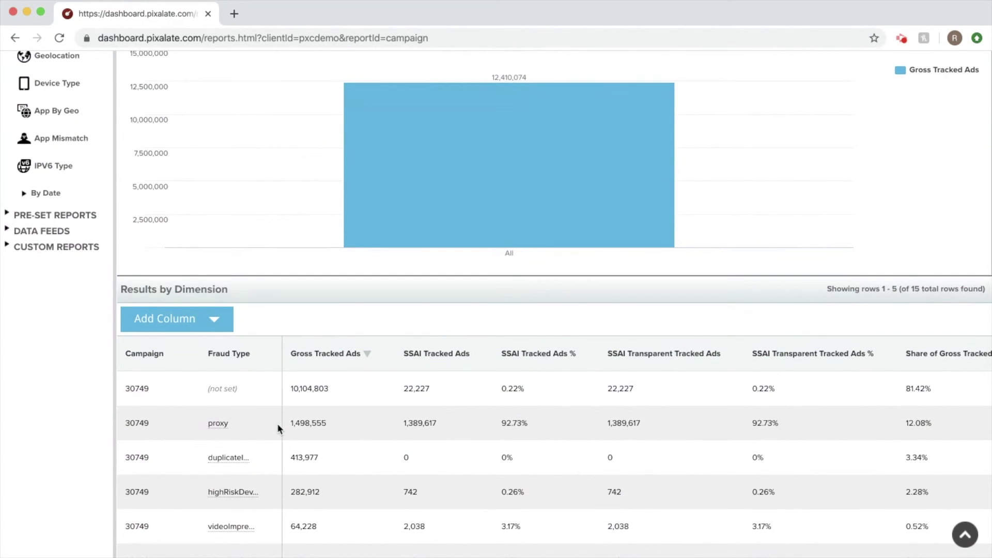
{"action": "left_click", "coordinate": [216, 423]}
{"action": "double_click", "coordinate": [216, 424]}
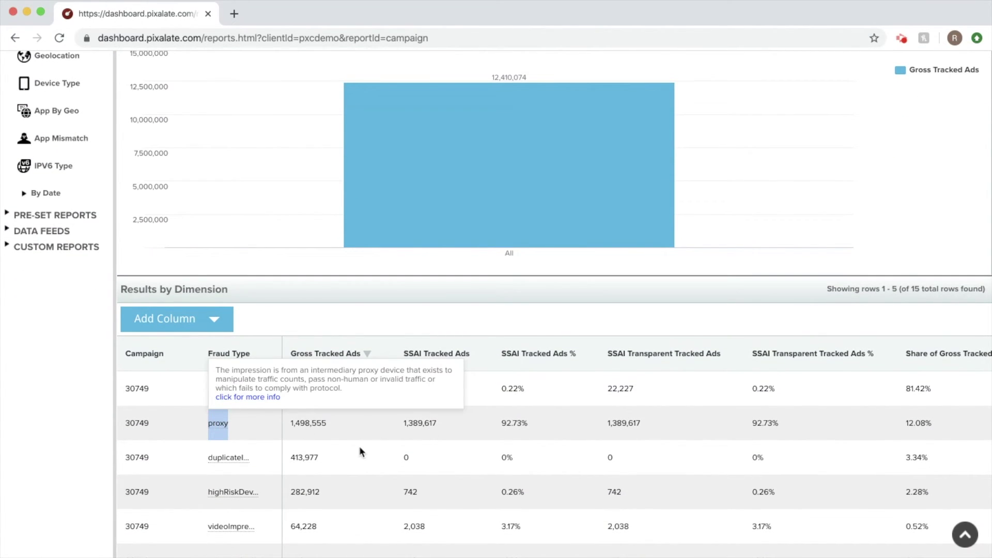
Add a second report filter, Fraud Type equals proxy, and apply it alongside the Campaign ID filter
{"action": "scroll", "coordinate": [293, 423], "scroll_direction": "up", "scroll_amount": 5}
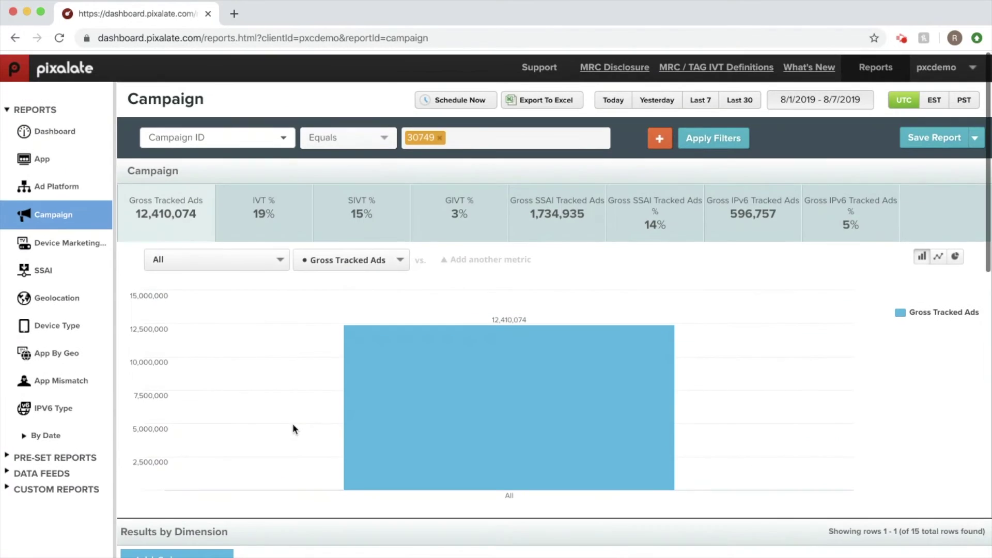
{"action": "left_click", "coordinate": [660, 135]}
{"action": "left_click", "coordinate": [185, 164]}
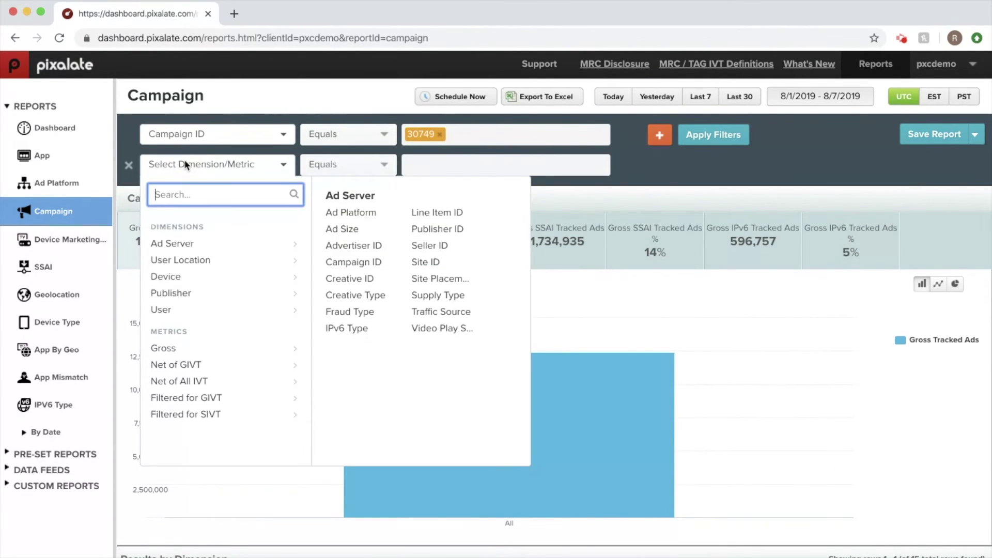
{"action": "type", "text": "frad"}
{"action": "key", "text": "BackSpace"}
{"action": "left_click", "coordinate": [351, 212]}
{"action": "left_click", "coordinate": [450, 167]}
{"action": "type", "text": "proxy"}
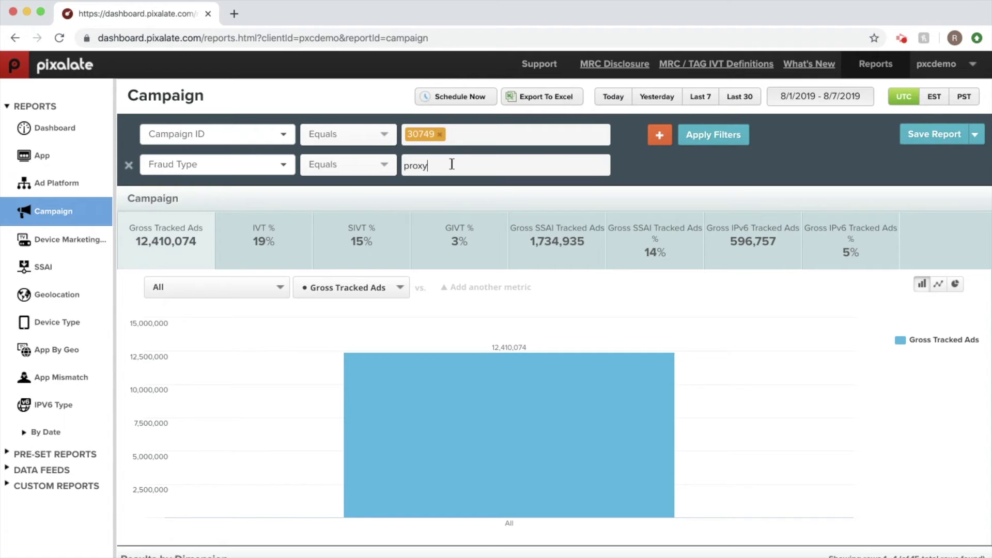
{"action": "key", "text": "Return"}
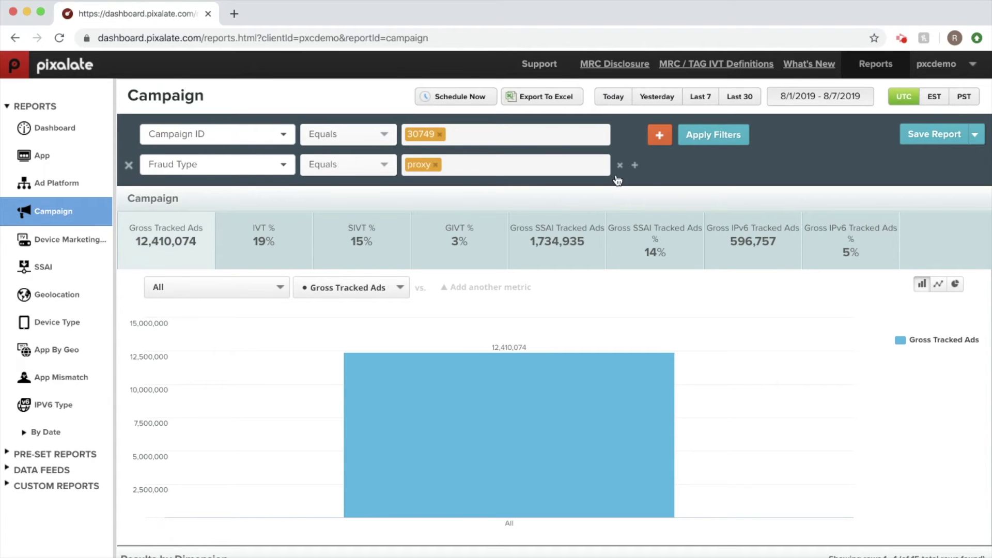
{"action": "left_click", "coordinate": [723, 135]}
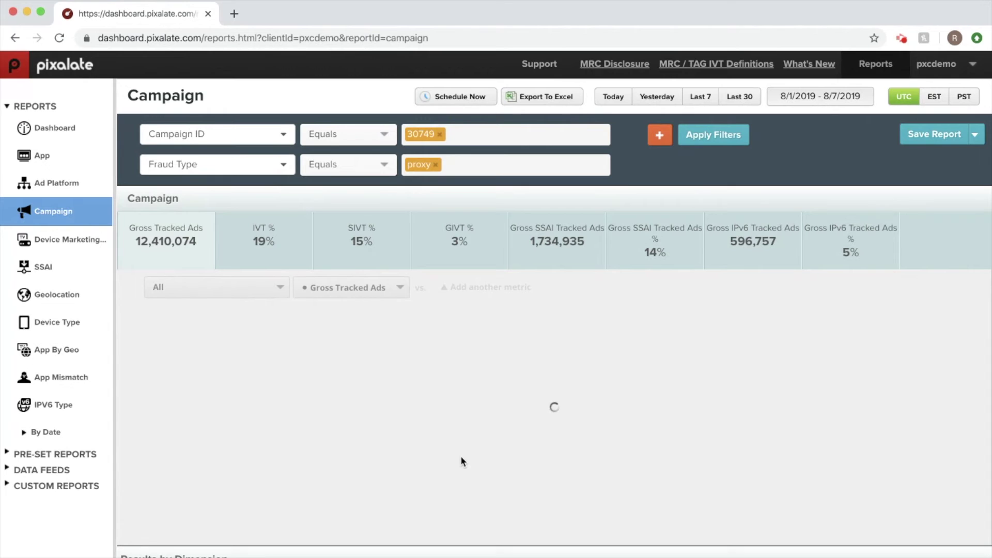
Add Creative Type as a third dimension beside Campaign and Fraud Type, leaving Advertiser out, and apply the selection
{"action": "scroll", "coordinate": [460, 456], "scroll_direction": "down", "scroll_amount": 5}
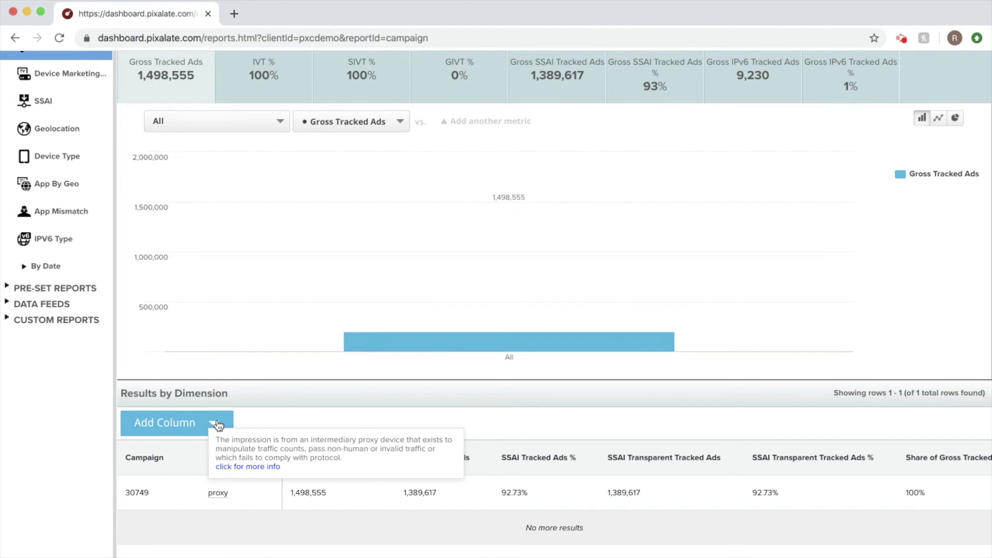
{"action": "left_click", "coordinate": [217, 423]}
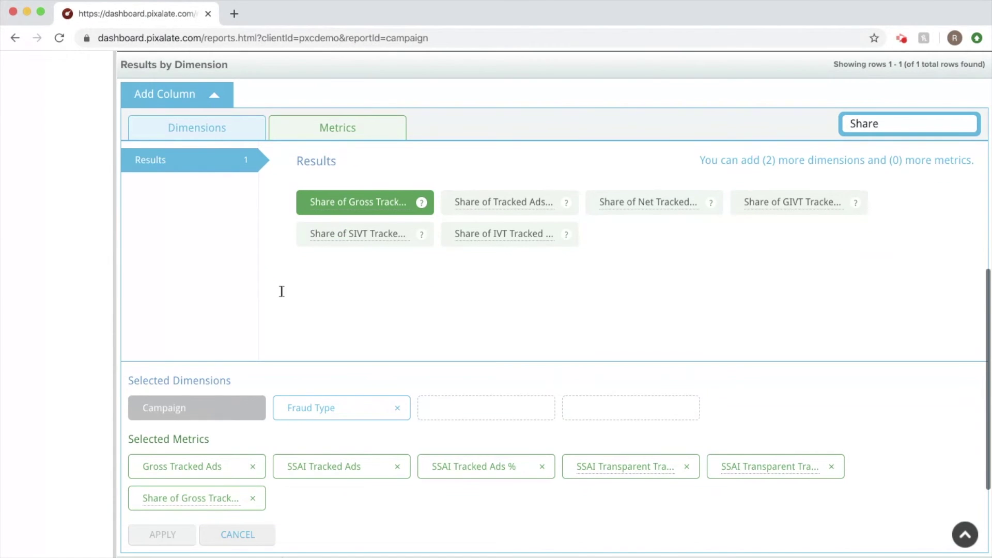
{"action": "left_click", "coordinate": [190, 117]}
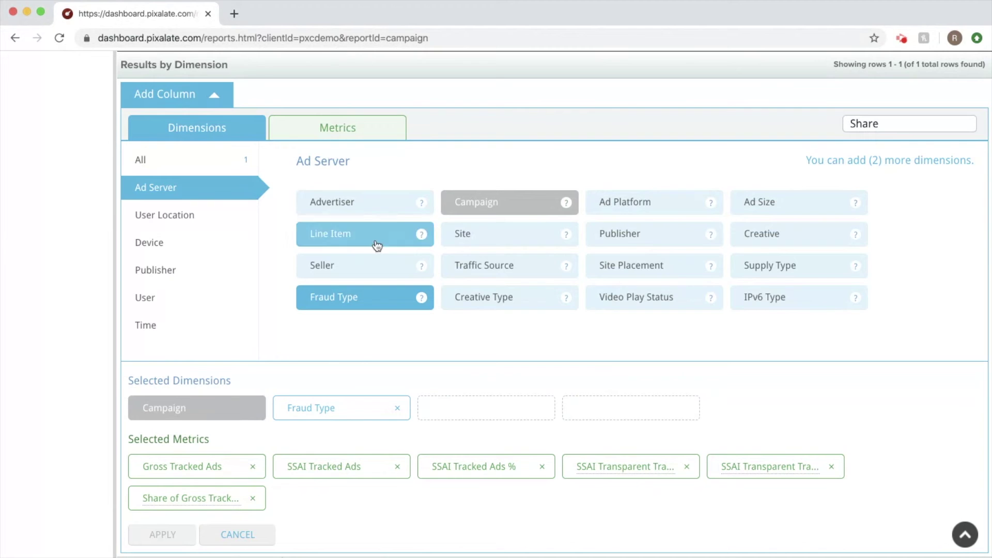
{"action": "left_click", "coordinate": [381, 204]}
{"action": "scroll", "coordinate": [277, 439], "scroll_direction": "down", "scroll_amount": 2}
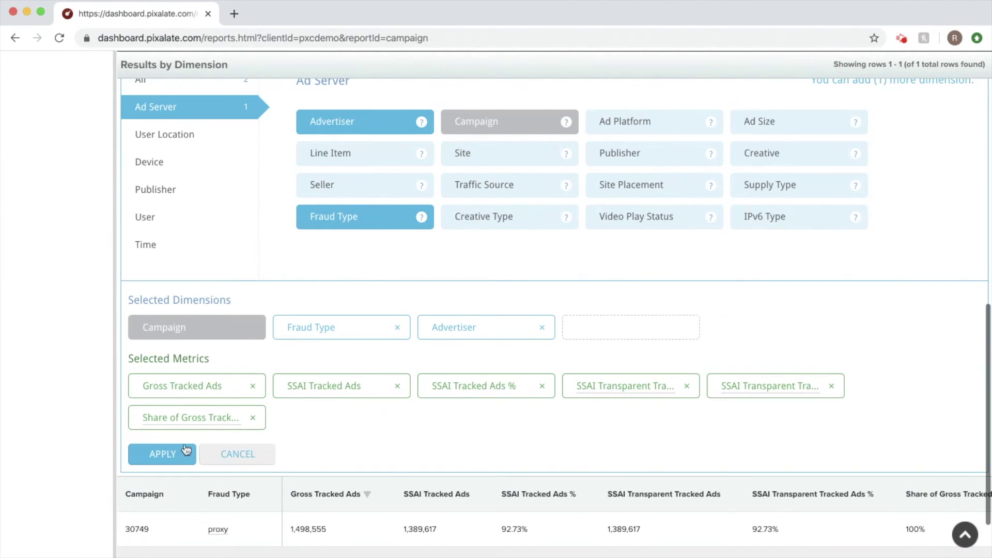
{"action": "left_click", "coordinate": [365, 125]}
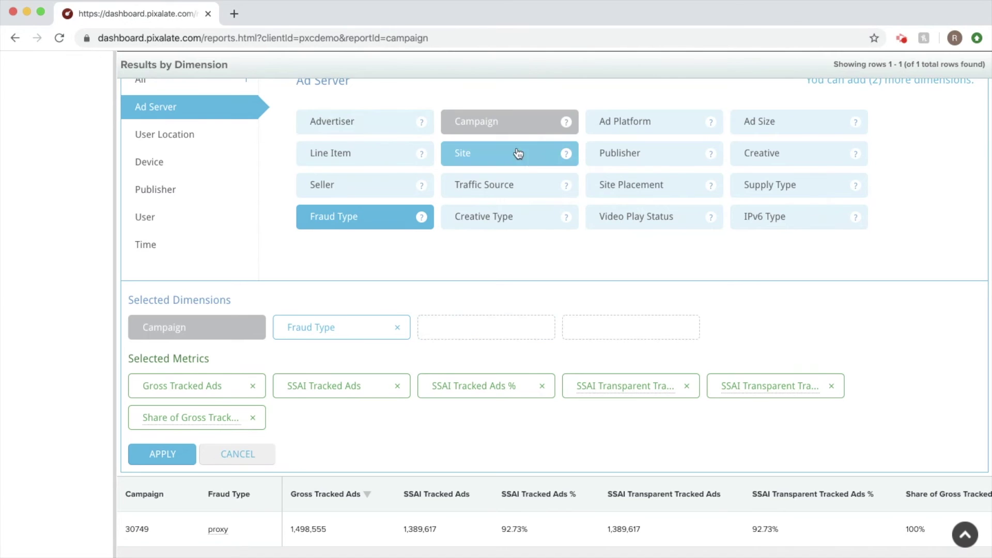
{"action": "left_click", "coordinate": [511, 221]}
{"action": "left_click", "coordinate": [161, 454]}
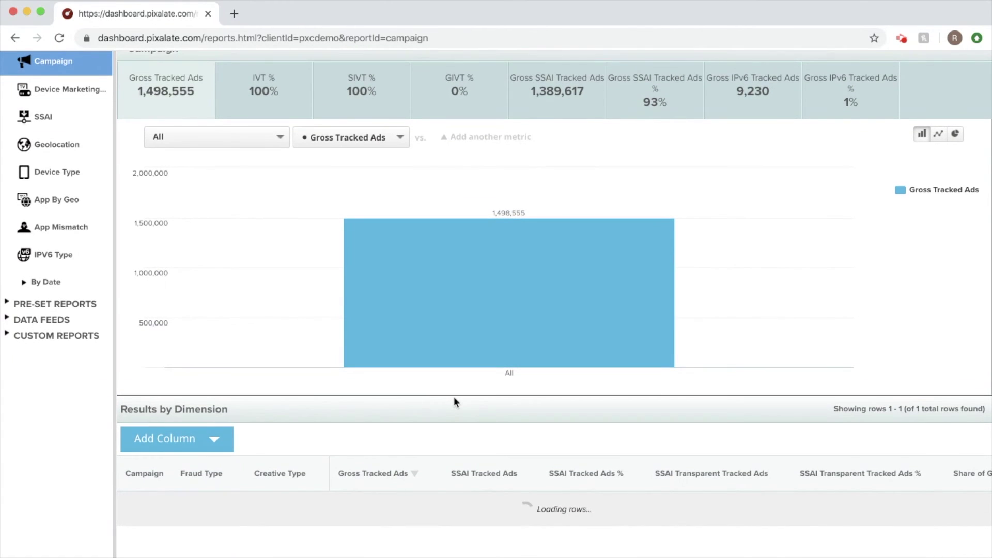
Replace the Creative Type dimension with Publisher and apply the column selection
{"action": "left_click", "coordinate": [216, 410]}
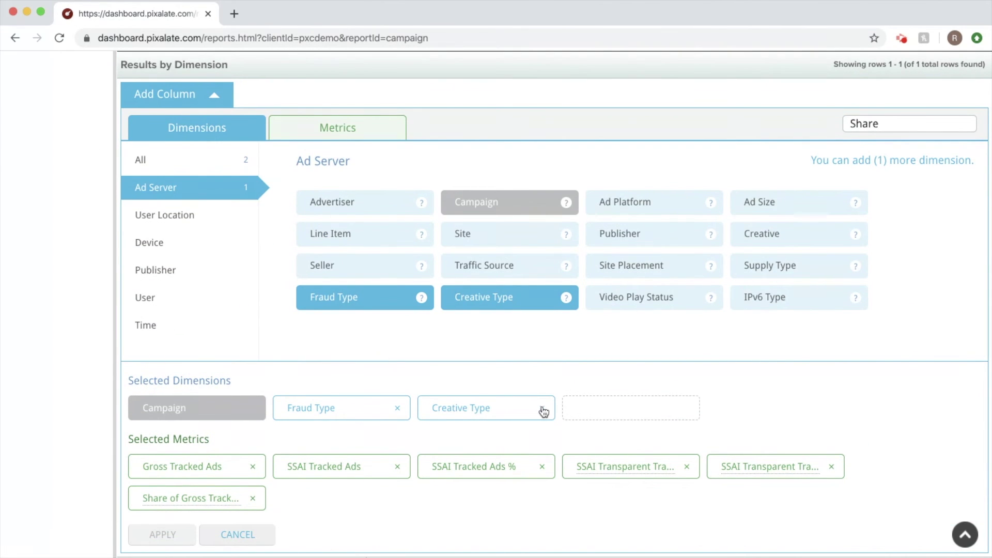
{"action": "left_click", "coordinate": [543, 409]}
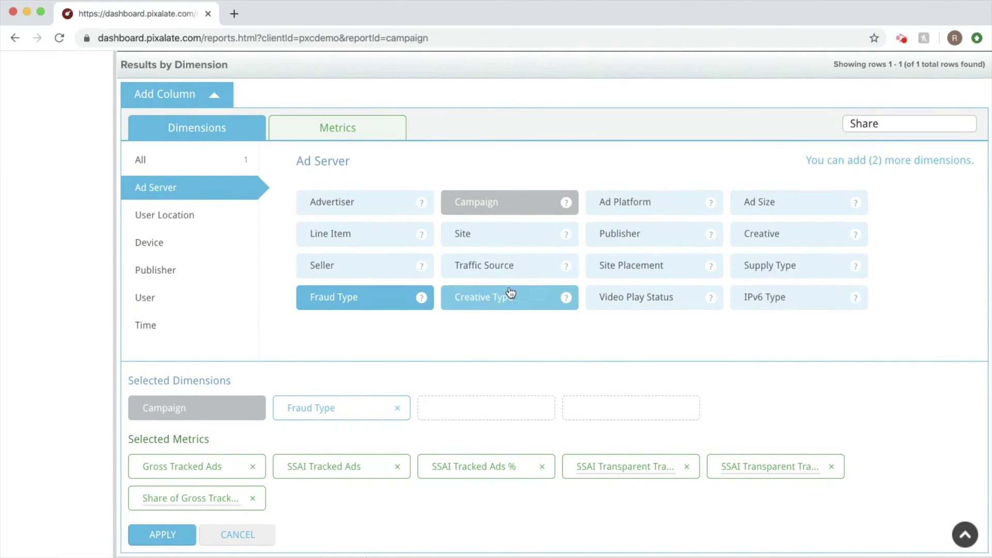
{"action": "left_click", "coordinate": [640, 235]}
{"action": "left_click", "coordinate": [171, 534]}
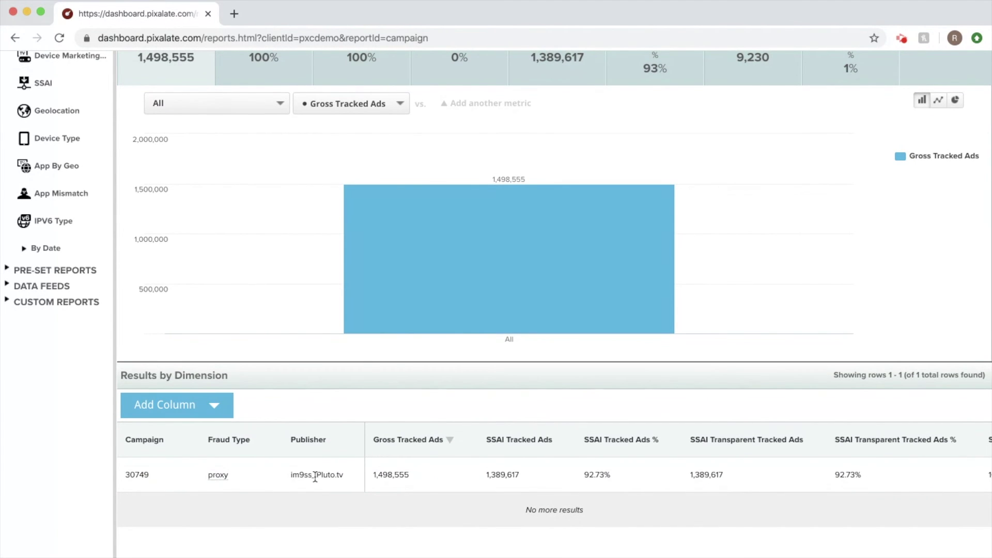
Remove the Publisher dimension, add Seller and Site as dimensions, and apply the column selection
{"action": "left_click", "coordinate": [214, 405]}
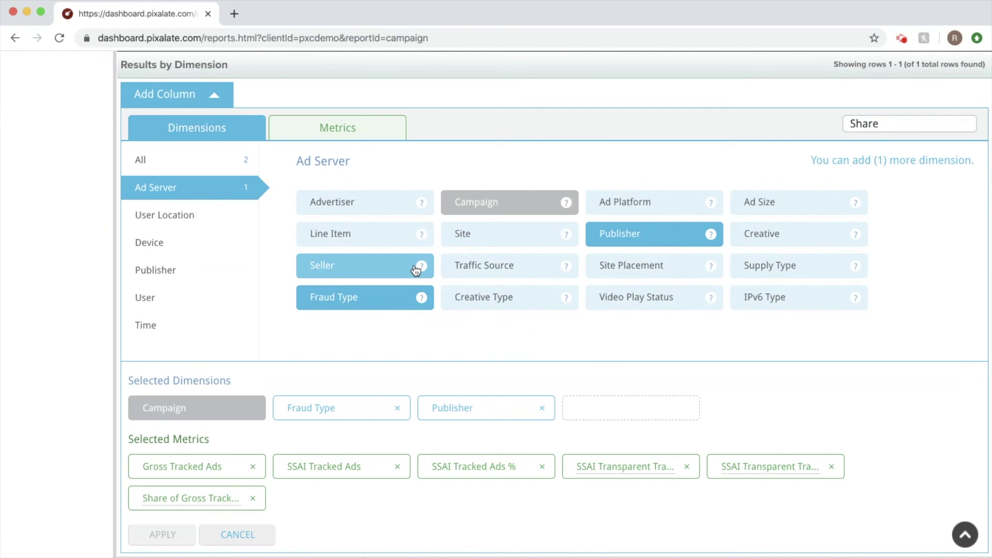
{"action": "left_click", "coordinate": [631, 233]}
{"action": "left_click", "coordinate": [400, 277]}
{"action": "left_click", "coordinate": [483, 231]}
{"action": "left_click", "coordinate": [394, 239]}
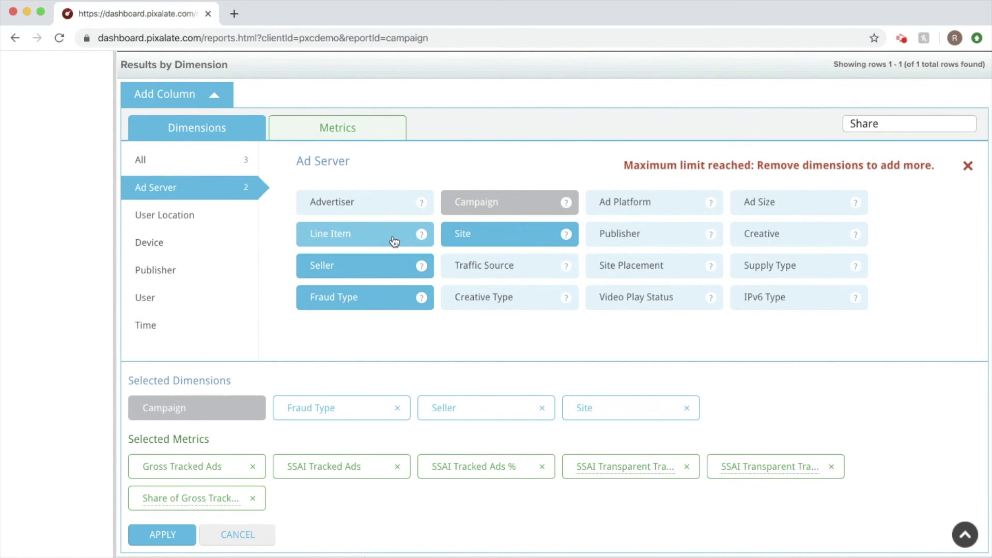
{"action": "left_click", "coordinate": [162, 533]}
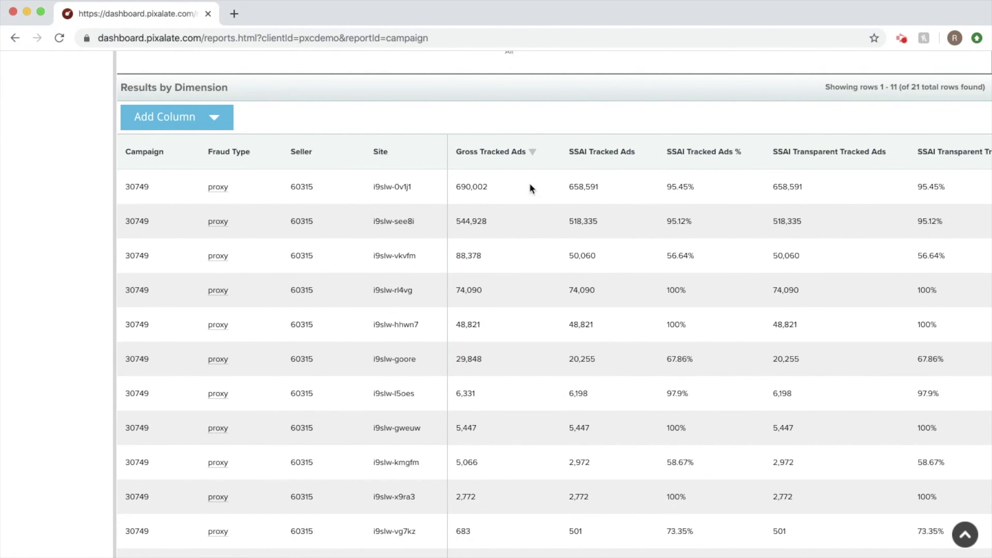
Examine the proxy traffic by seller and site, including the SSAI metrics and share of gross tracked ads
{"action": "scroll", "coordinate": [353, 222], "scroll_direction": "down", "scroll_amount": 5}
{"action": "scroll", "coordinate": [354, 222], "scroll_direction": "up", "scroll_amount": 6}
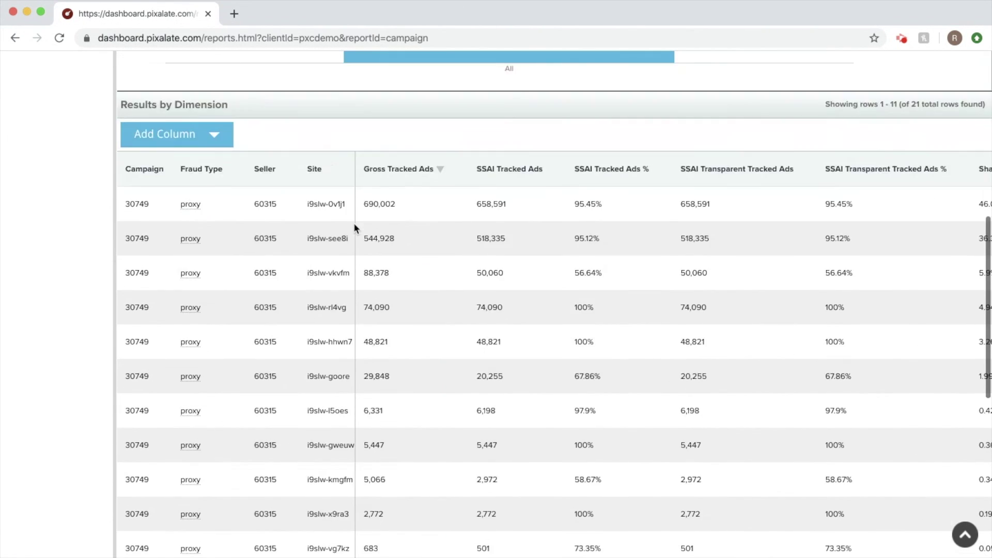
{"action": "scroll", "coordinate": [604, 258], "scroll_direction": "right", "scroll_amount": 3}
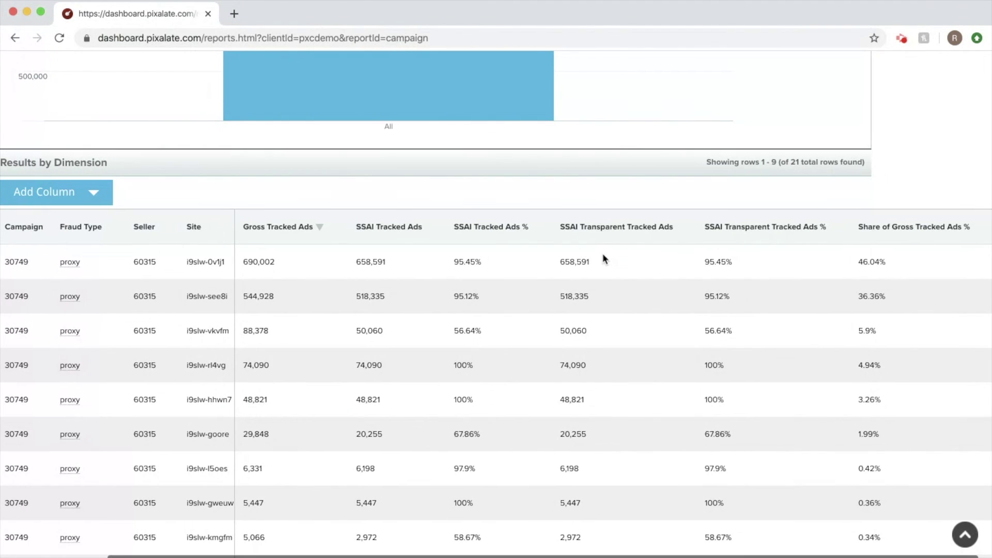
{"action": "scroll", "coordinate": [603, 258], "scroll_direction": "left", "scroll_amount": 2}
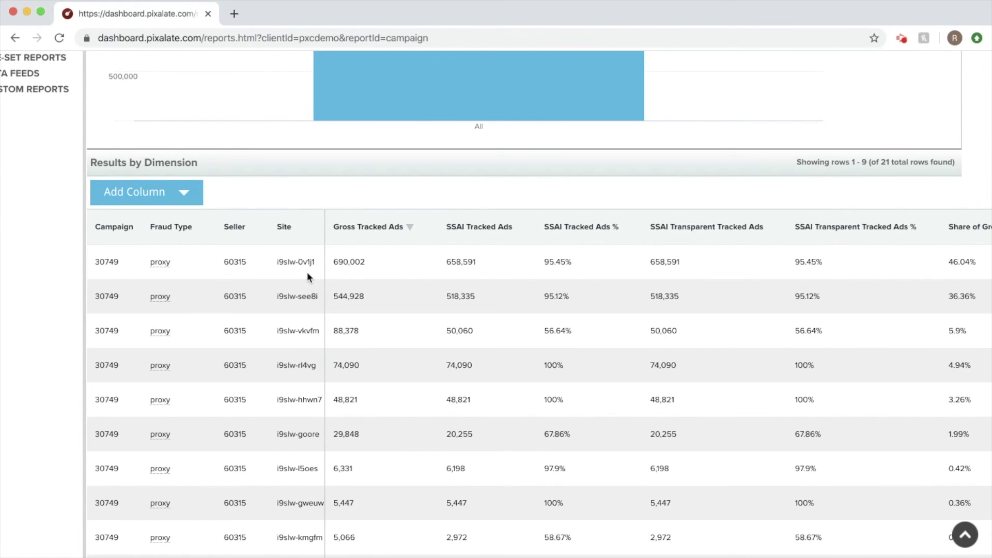
{"action": "scroll", "coordinate": [306, 272], "scroll_direction": "up", "scroll_amount": 3}
{"action": "scroll", "coordinate": [307, 277], "scroll_direction": "down", "scroll_amount": 1}
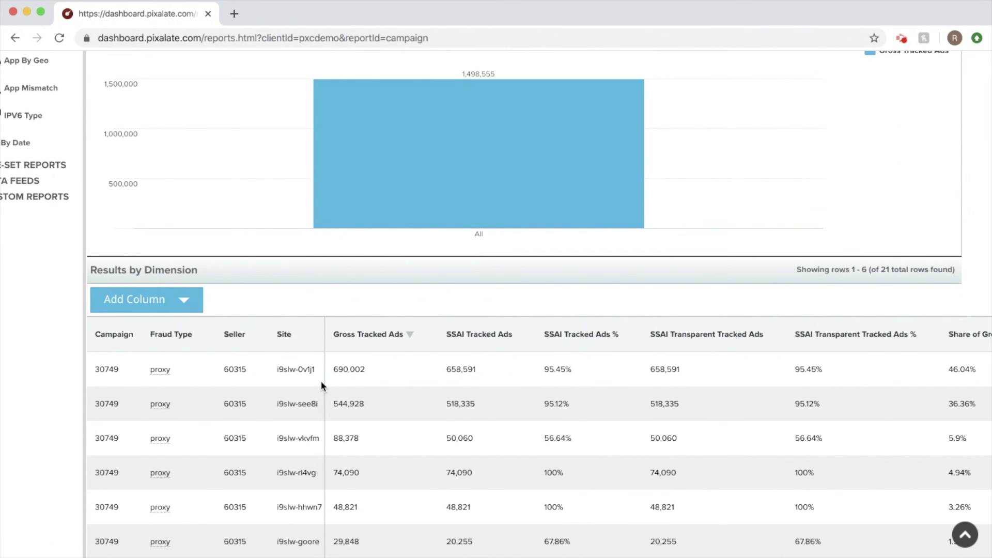
{"action": "scroll", "coordinate": [321, 380], "scroll_direction": "right", "scroll_amount": 3}
{"action": "scroll", "coordinate": [745, 402], "scroll_direction": "left", "scroll_amount": 3}
{"action": "scroll", "coordinate": [745, 401], "scroll_direction": "right", "scroll_amount": 3}
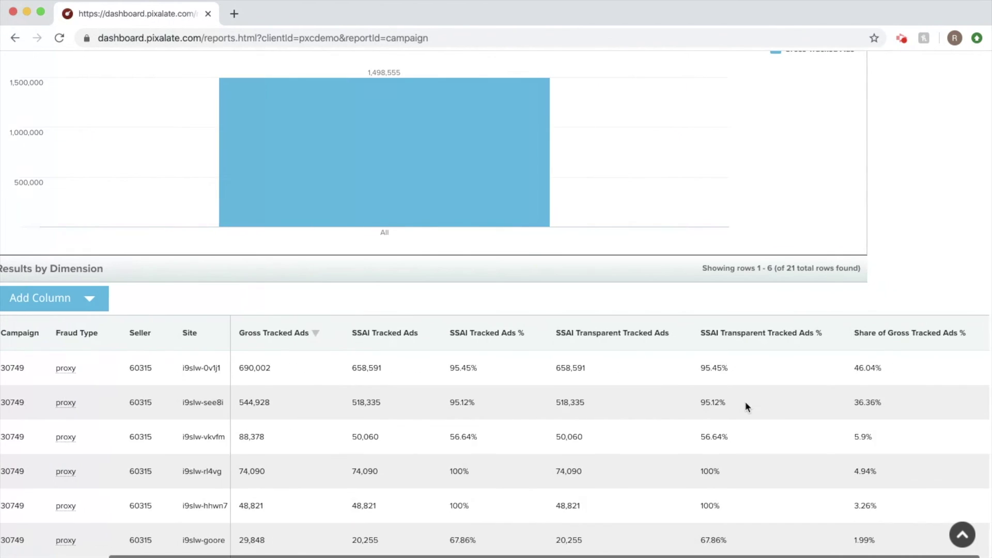
Open the form for saving and scheduling the filtered Campaign report
{"action": "scroll", "coordinate": [745, 401], "scroll_direction": "up", "scroll_amount": 5}
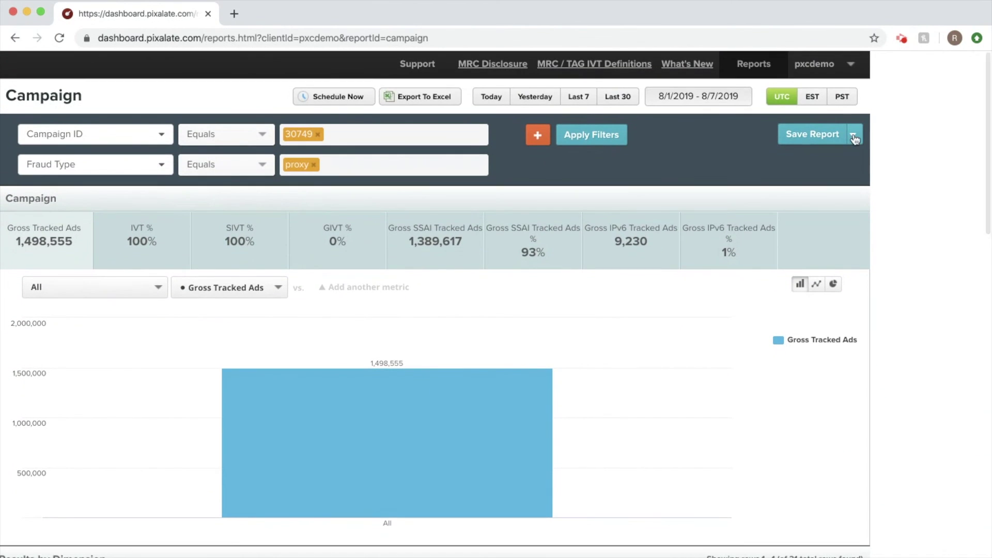
{"action": "left_click", "coordinate": [852, 135]}
{"action": "left_click", "coordinate": [829, 200]}
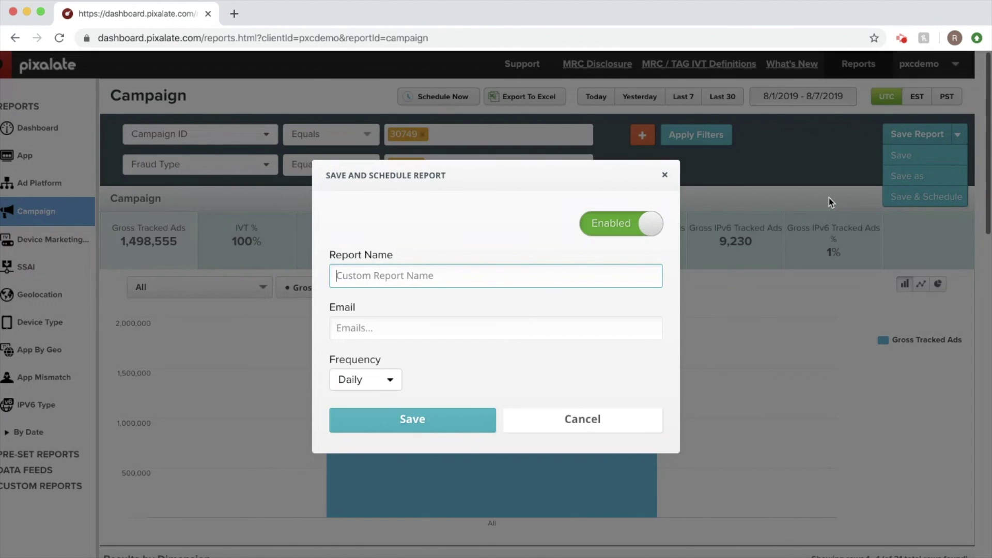